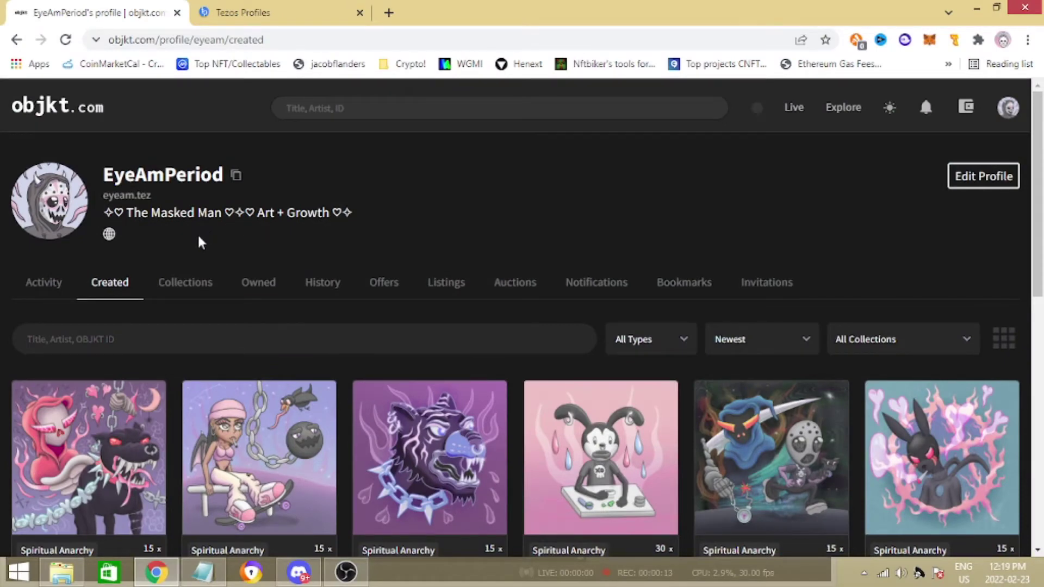
Review the EyeAmPeriod name and tagline on objkt.com, then move to the Tezos Profiles tab
{"action": "left_click_drag", "start_coordinate": [200, 242], "coordinate": [128, 167]}
{"action": "left_click_drag", "start_coordinate": [368, 224], "coordinate": [81, 163]}
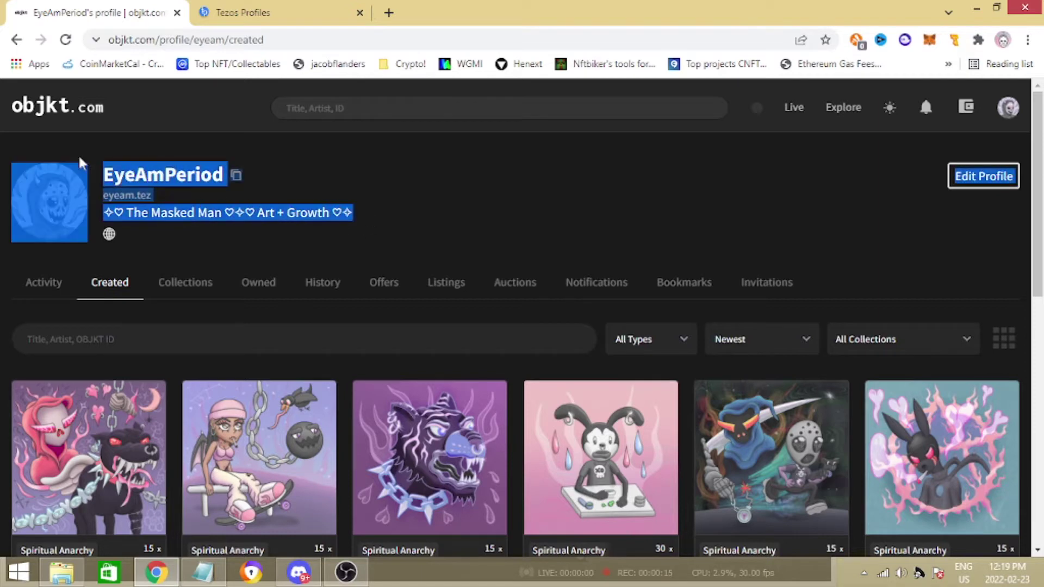
{"action": "left_click", "coordinate": [221, 244]}
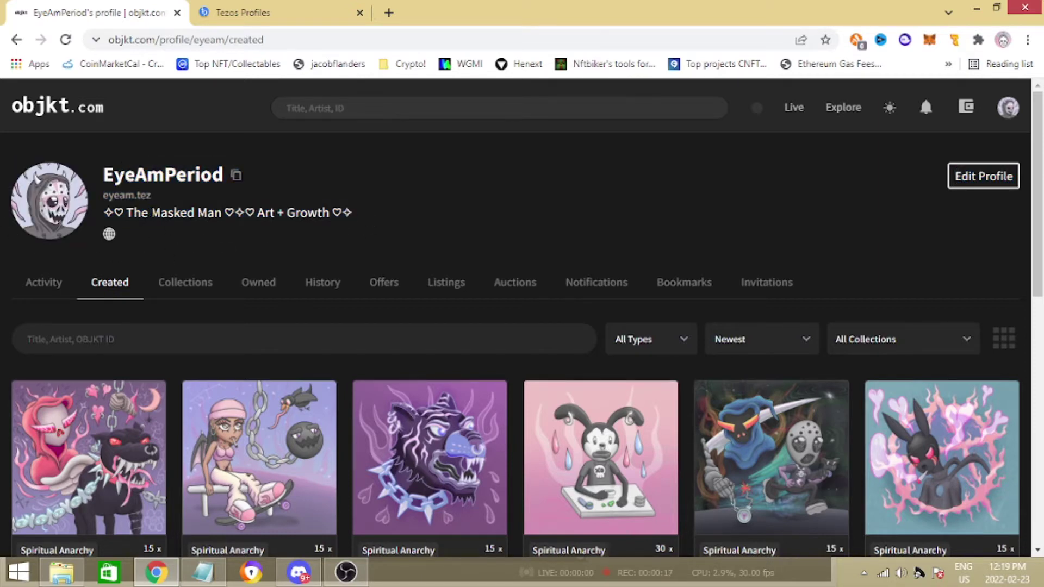
{"action": "left_click_drag", "start_coordinate": [186, 240], "coordinate": [105, 165]}
{"action": "left_click", "coordinate": [459, 201]}
{"action": "left_click_drag", "start_coordinate": [397, 214], "coordinate": [284, 208]}
{"action": "left_click_drag", "start_coordinate": [237, 175], "coordinate": [208, 174]}
{"action": "left_click", "coordinate": [439, 213]}
{"action": "left_click", "coordinate": [260, 14]}
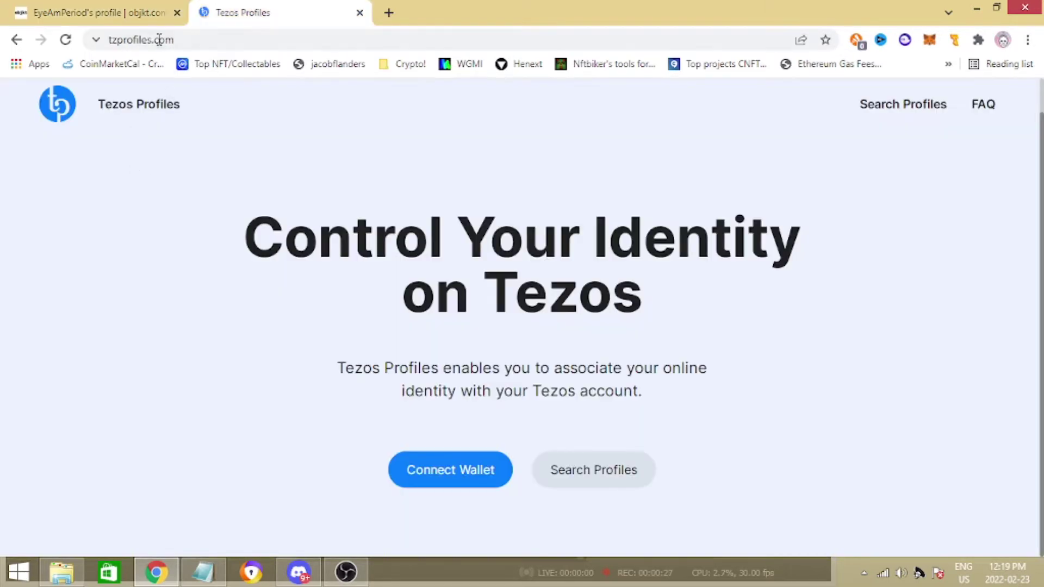
Switch between tabs and check the Tezos Profiles site address
{"action": "left_click", "coordinate": [196, 41]}
{"action": "left_click", "coordinate": [131, 271]}
{"action": "key", "text": "ctrl+shift+Tab"}
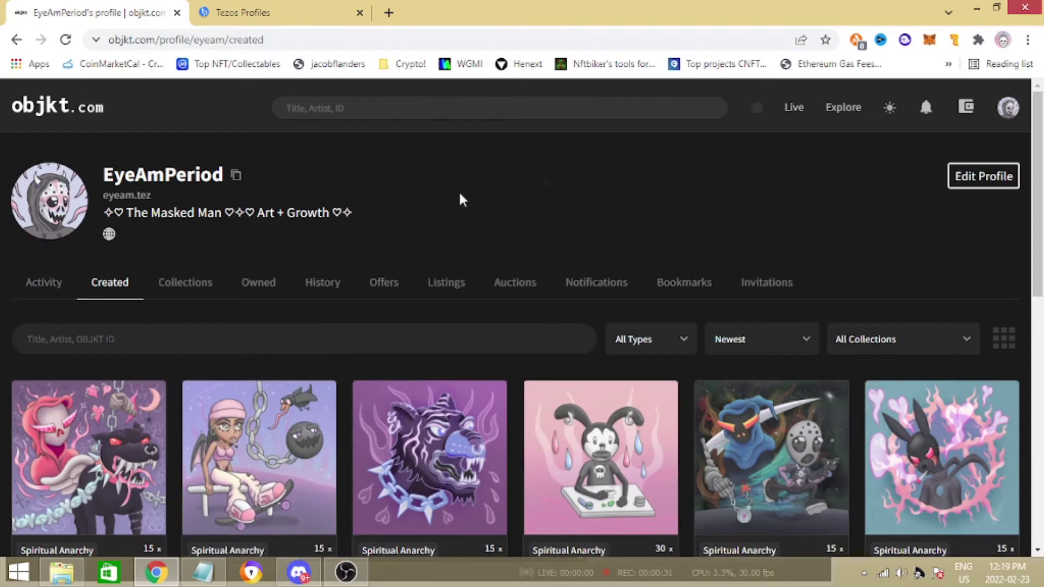
{"action": "left_click", "coordinate": [299, 10]}
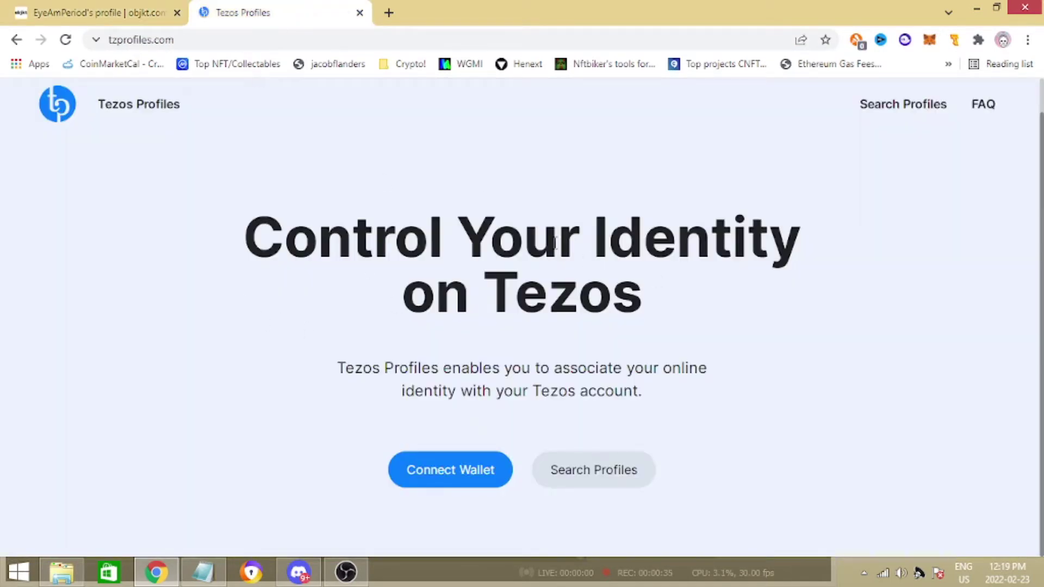
{"action": "left_click", "coordinate": [163, 40]}
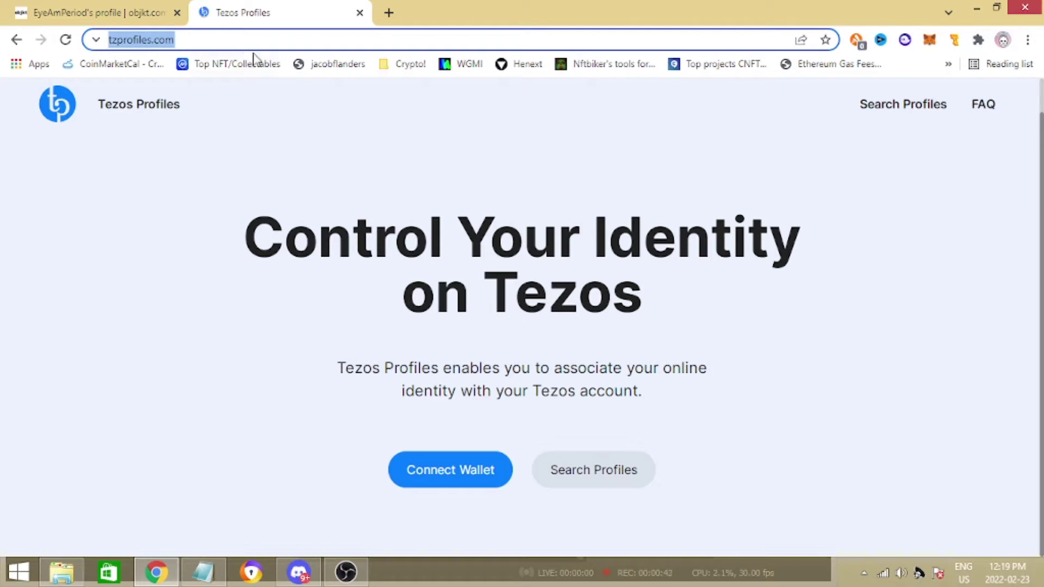
{"action": "left_click", "coordinate": [501, 335]}
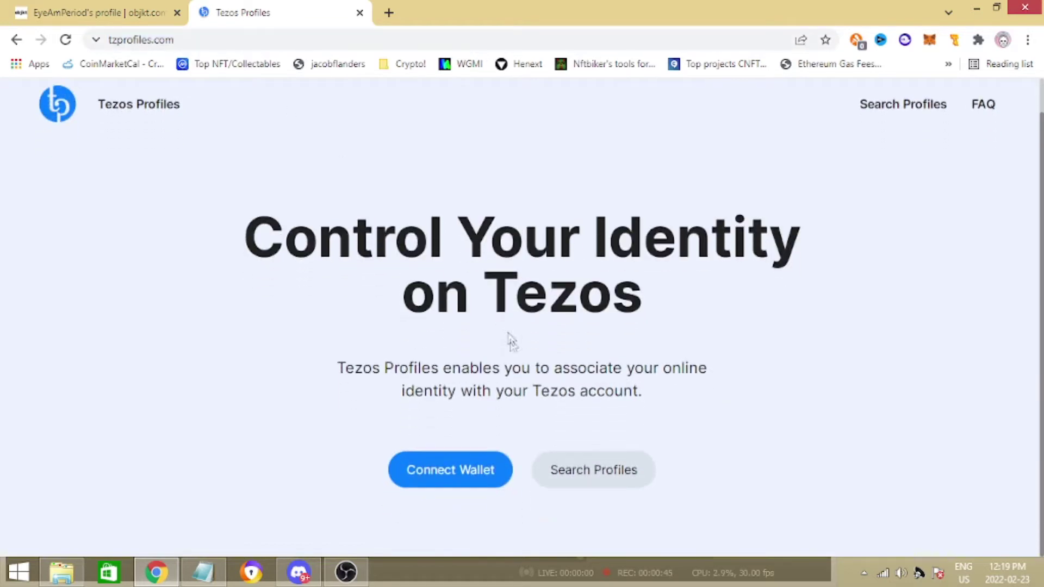
Connect the Temple wallet to Tezos Profiles on mainnet and approve the request
{"action": "right_click", "coordinate": [469, 488]}
{"action": "left_click", "coordinate": [432, 481]}
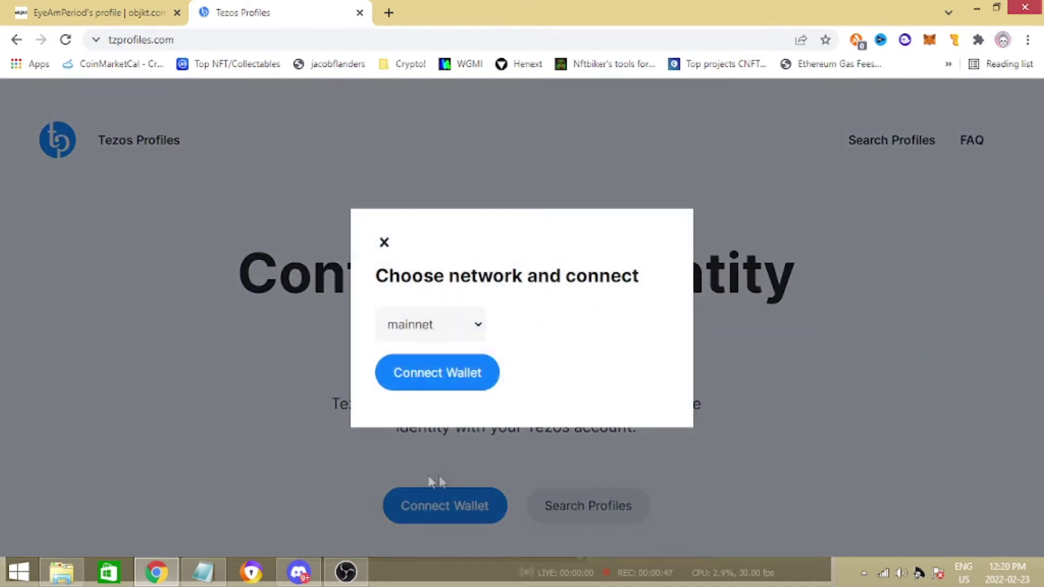
{"action": "left_click", "coordinate": [448, 376]}
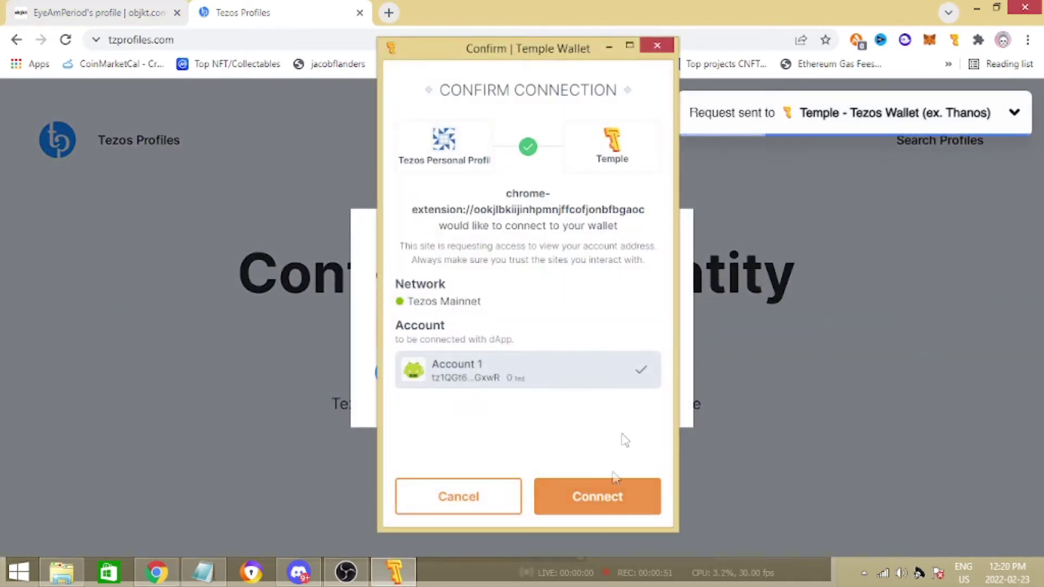
{"action": "left_click", "coordinate": [616, 509]}
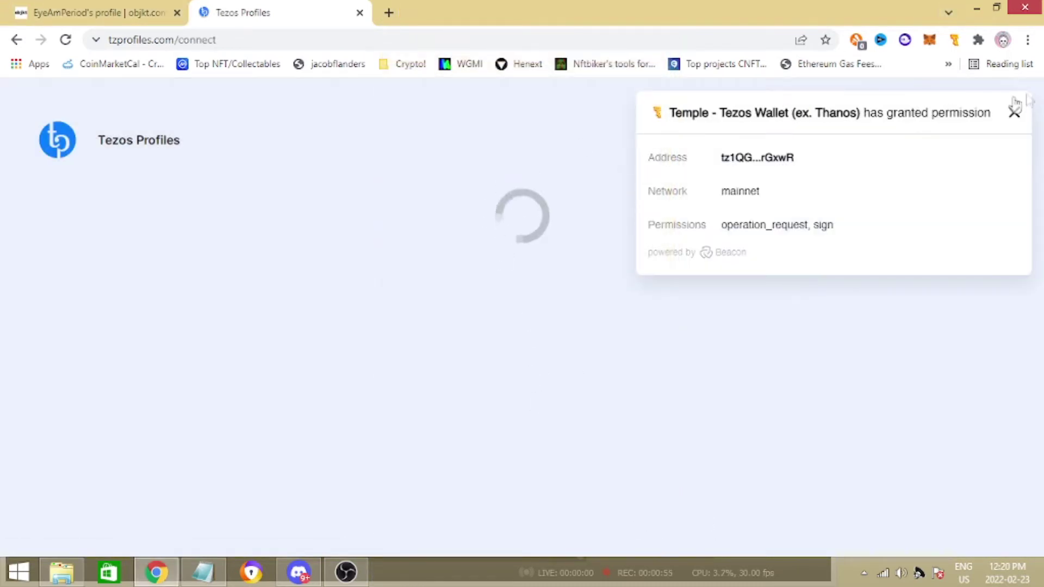
Dismiss the permission notice and inspect the Basic Profile, Discord and Ethereum credential rows
{"action": "left_click", "coordinate": [1010, 113]}
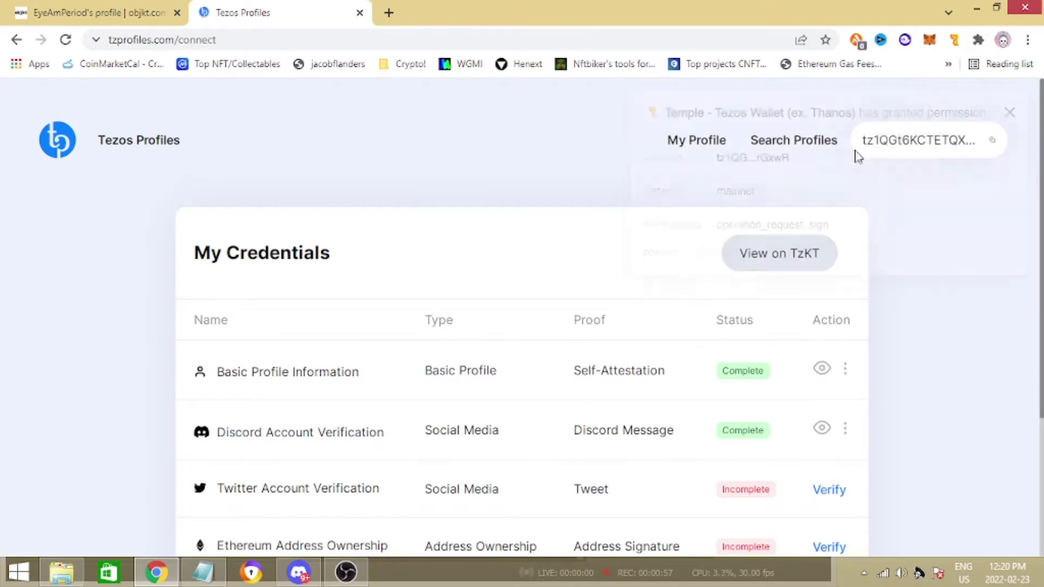
{"action": "scroll", "coordinate": [457, 167], "scroll_direction": "down", "scroll_amount": 1}
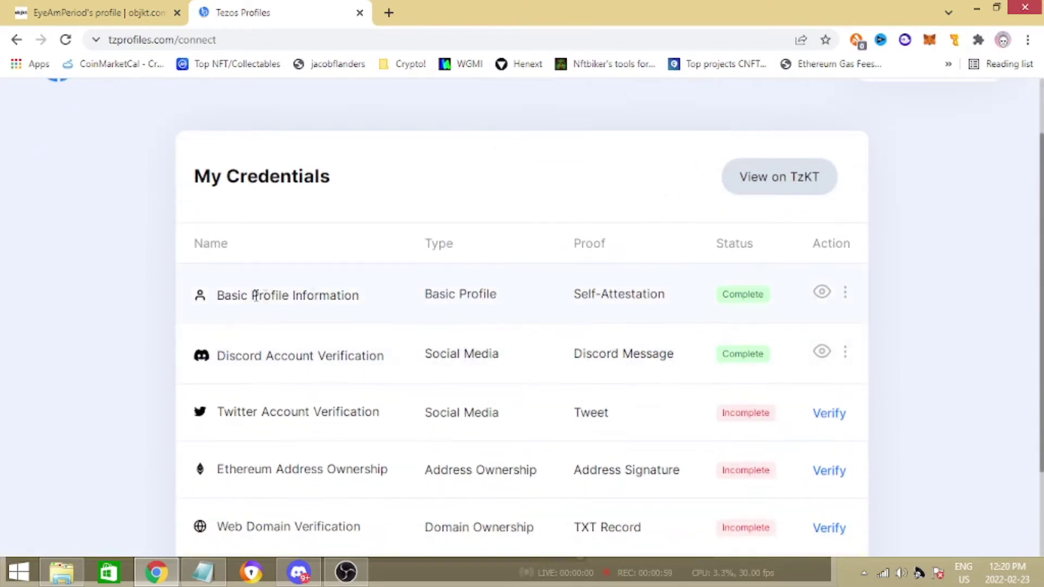
{"action": "left_click_drag", "start_coordinate": [210, 298], "coordinate": [377, 307]}
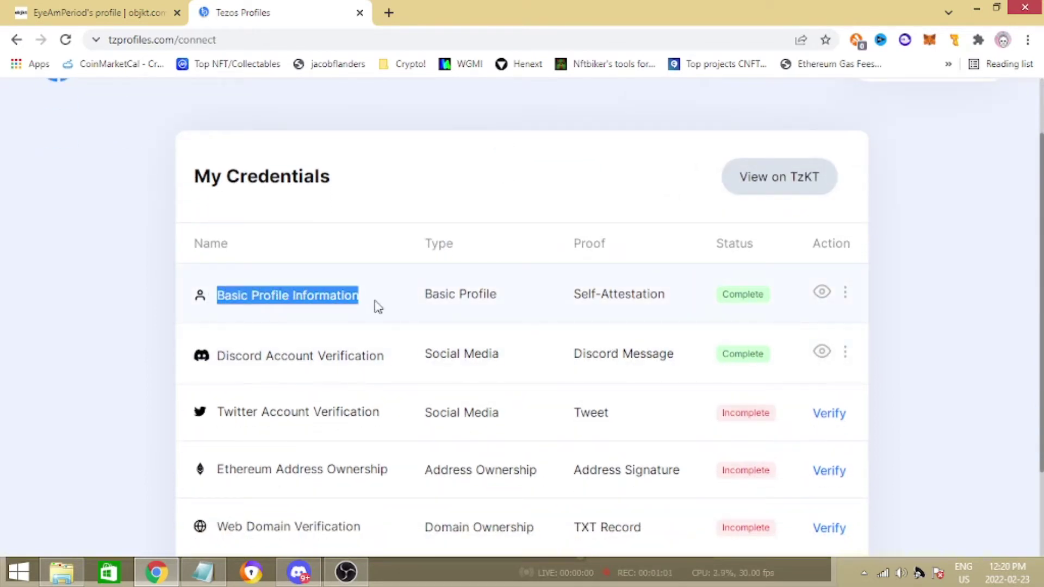
{"action": "scroll", "coordinate": [539, 300], "scroll_direction": "down", "scroll_amount": 1}
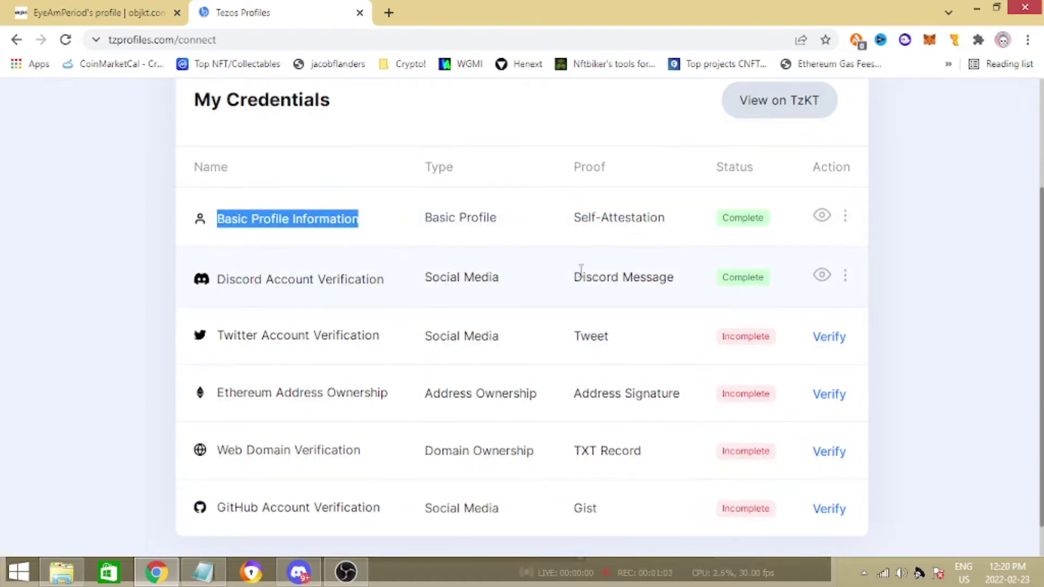
{"action": "scroll", "coordinate": [245, 302], "scroll_direction": "down", "scroll_amount": 1}
{"action": "left_click_drag", "start_coordinate": [228, 255], "coordinate": [405, 250]}
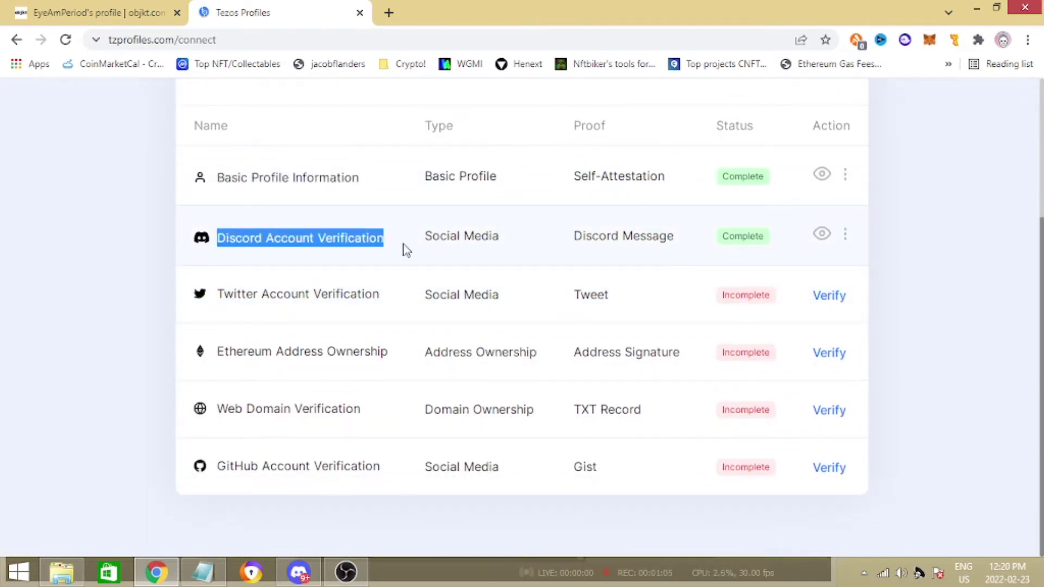
{"action": "left_click", "coordinate": [365, 234]}
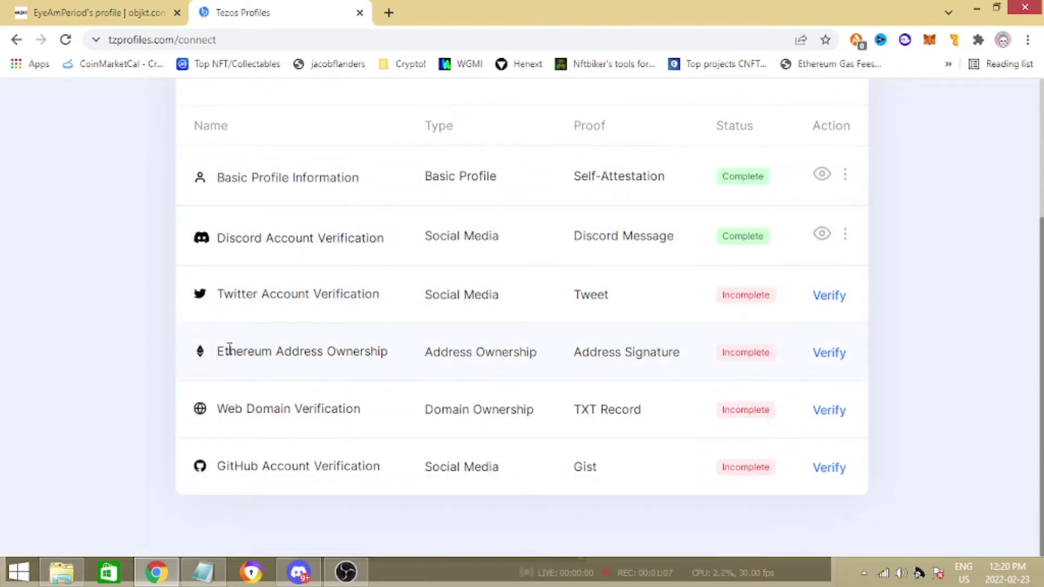
{"action": "mouse_move", "coordinate": [225, 346]}
{"action": "left_mouse_down"}
{"action": "mouse_move", "coordinate": [753, 360]}
{"action": "mouse_move", "coordinate": [337, 404]}
{"action": "left_mouse_up"}
{"action": "left_click", "coordinate": [337, 378]}
{"action": "scroll", "coordinate": [70, 453], "scroll_direction": "up", "scroll_amount": 3}
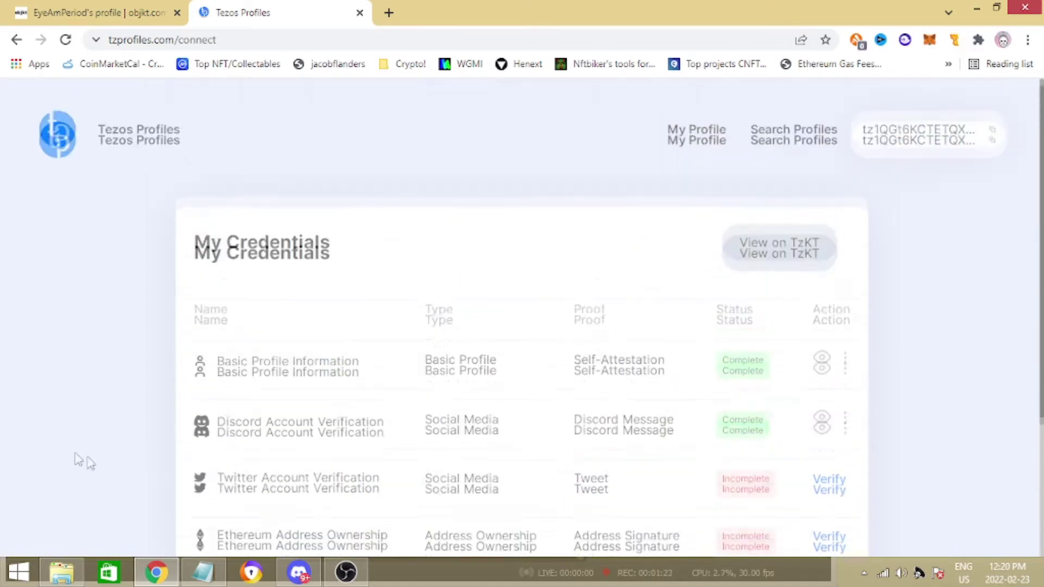
{"action": "scroll", "coordinate": [147, 357], "scroll_direction": "down", "scroll_amount": 1}
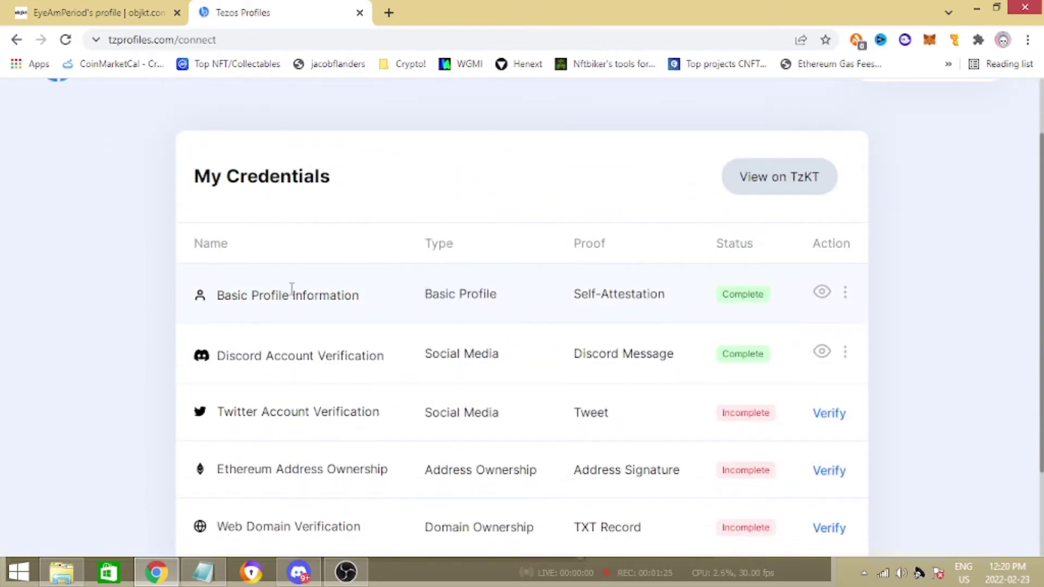
Scan the full credentials table, then select the bio on the EyeAmPeriod objkt.com profile
{"action": "left_click_drag", "start_coordinate": [180, 295], "coordinate": [996, 291]}
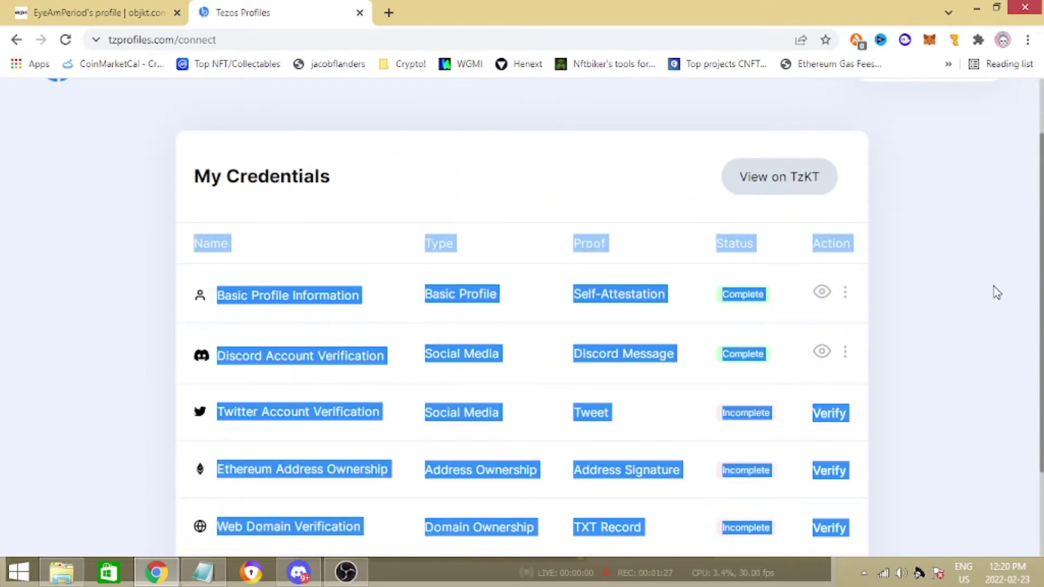
{"action": "left_click", "coordinate": [967, 293]}
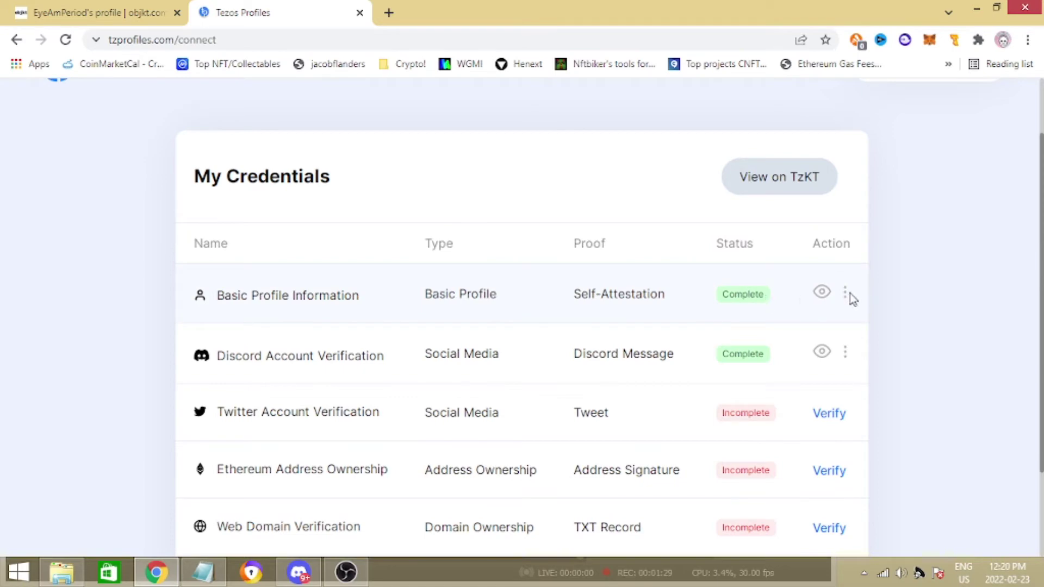
{"action": "double_click", "coordinate": [239, 356]}
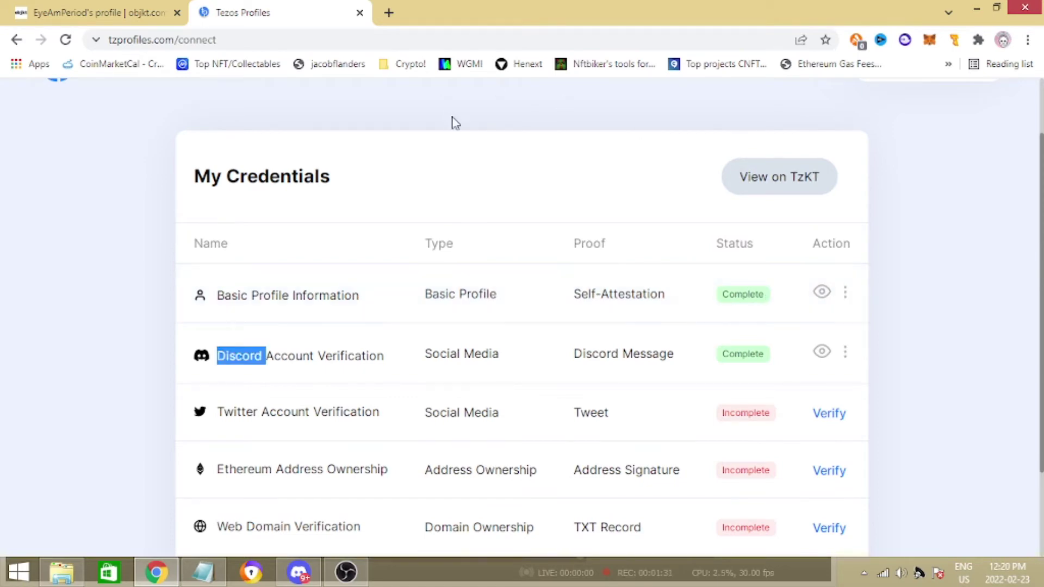
{"action": "left_click", "coordinate": [164, 12]}
{"action": "left_click_drag", "start_coordinate": [353, 213], "coordinate": [104, 213]}
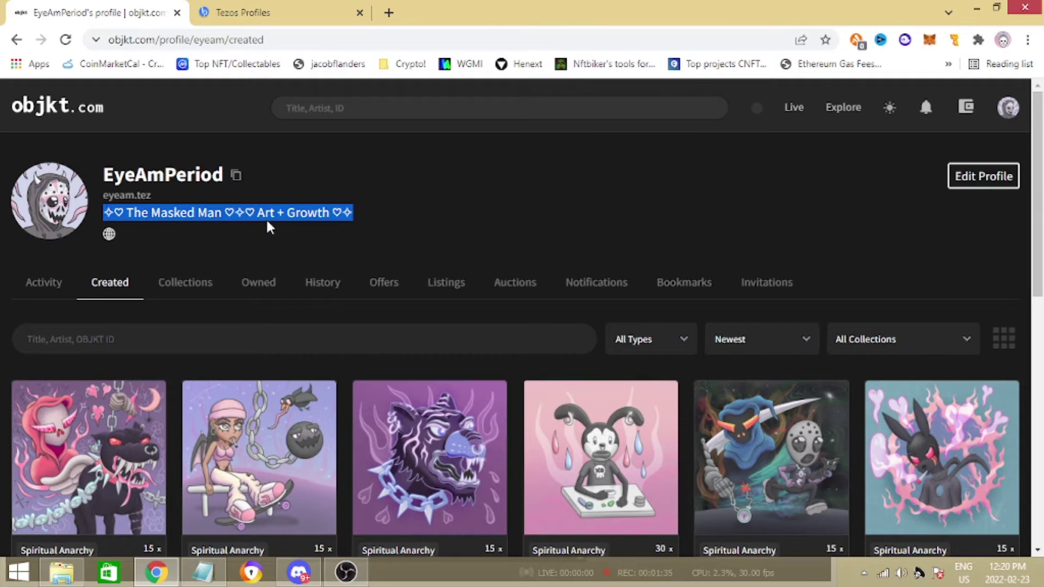
Revisit the EyeAmPeriod bio on objkt.com, clear its selection, and return to My Credentials
{"action": "left_click", "coordinate": [265, 9]}
{"action": "left_click", "coordinate": [188, 10]}
{"action": "left_click", "coordinate": [354, 211]}
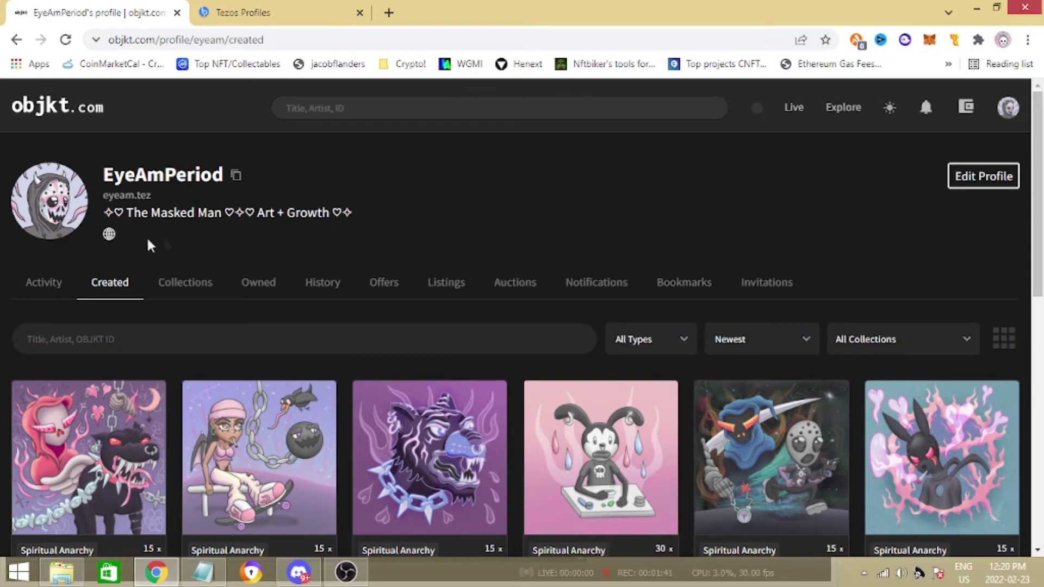
{"action": "left_click", "coordinate": [266, 10]}
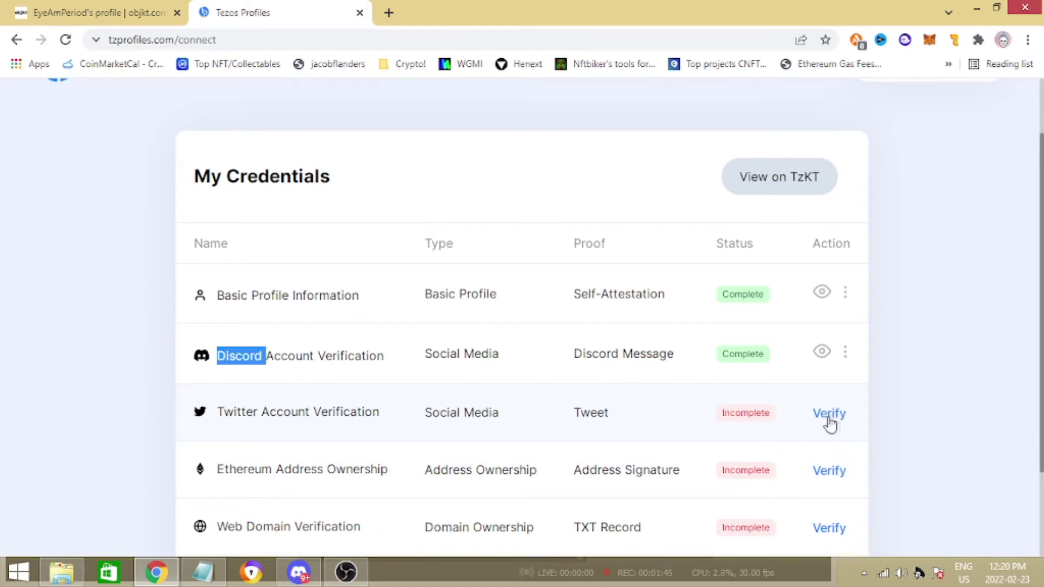
{"action": "left_click", "coordinate": [388, 12]}
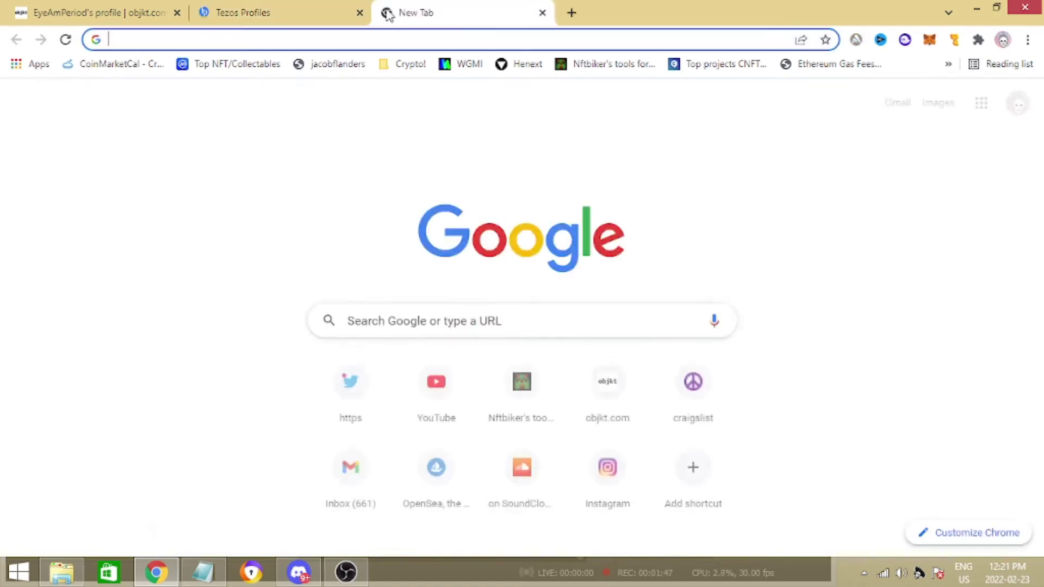
{"action": "type", "text": "tw"}
{"action": "key", "text": "Return"}
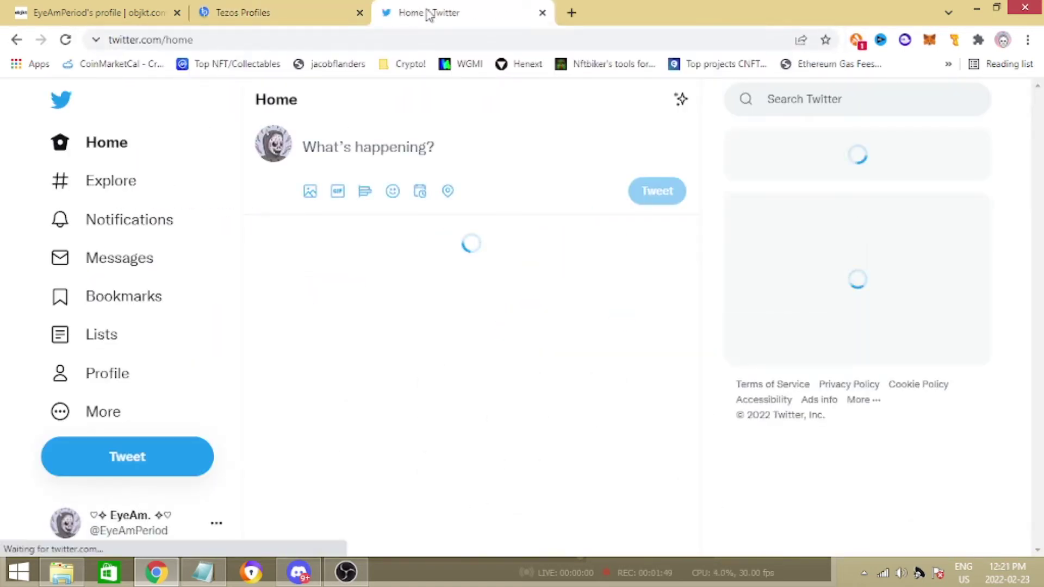
{"action": "left_click", "coordinate": [90, 380]}
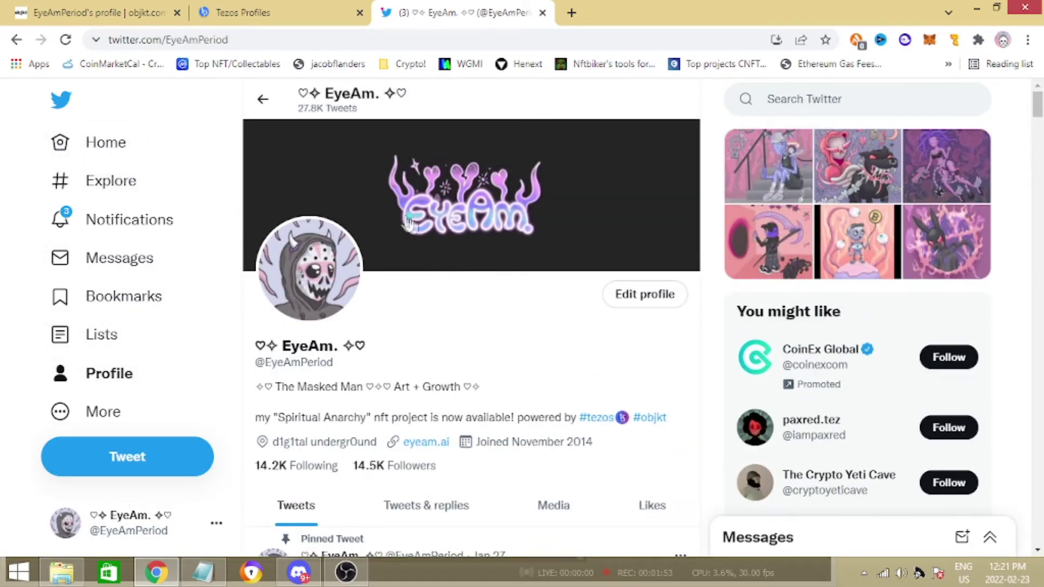
{"action": "scroll", "coordinate": [399, 212], "scroll_direction": "down", "scroll_amount": 2}
Pass through the objkt.com tab, close the eyeam.ai page, and return to Tezos Profiles
{"action": "left_click", "coordinate": [107, 143]}
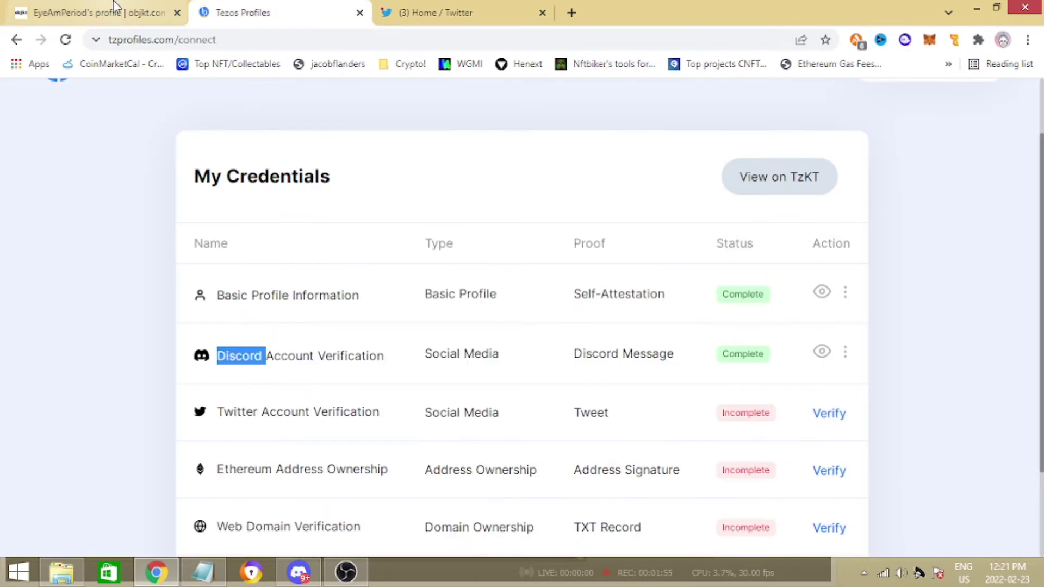
{"action": "left_click", "coordinate": [114, 10]}
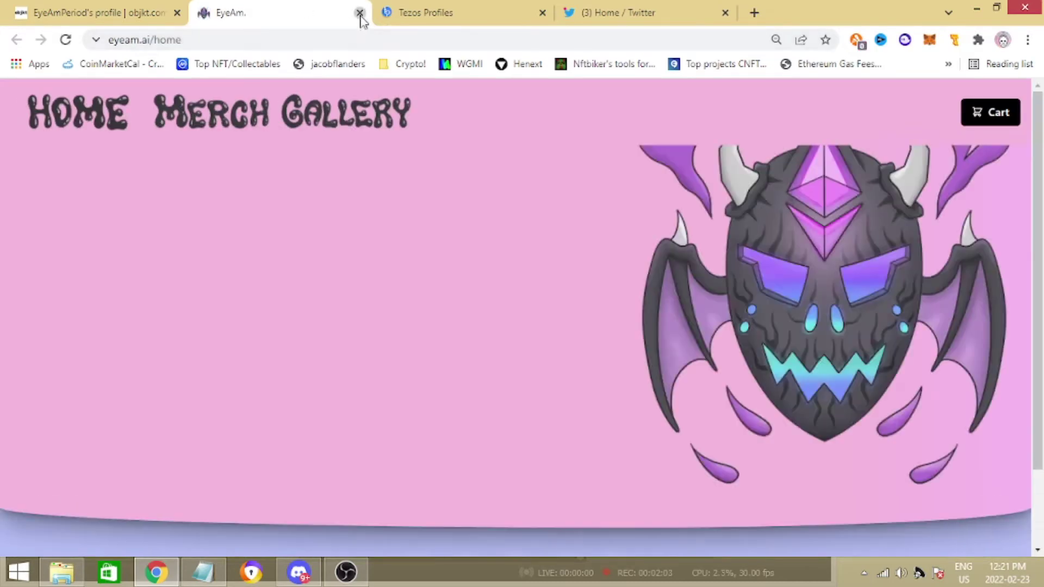
{"action": "left_click", "coordinate": [360, 12]}
{"action": "left_click", "coordinate": [300, 10]}
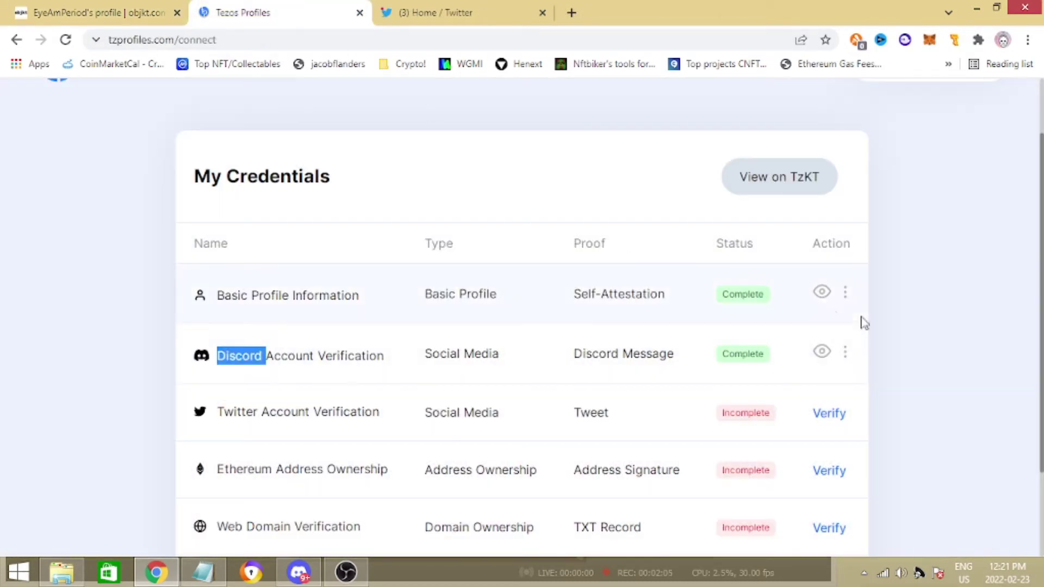
Delete the Basic Profile Information credential from its Action menu, confirming the operation in Temple Wallet
{"action": "left_click", "coordinate": [443, 294]}
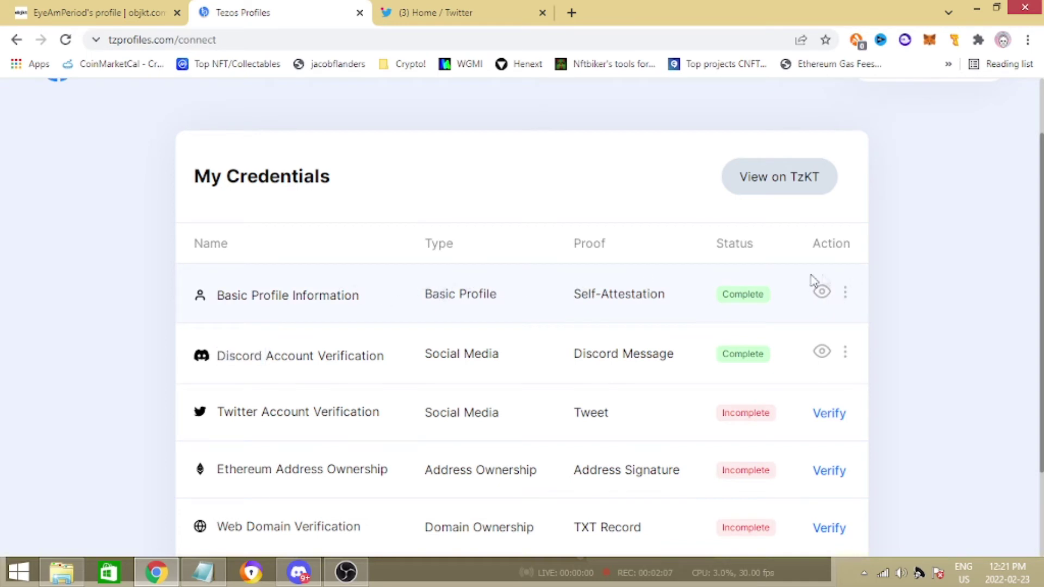
{"action": "left_click", "coordinate": [846, 299]}
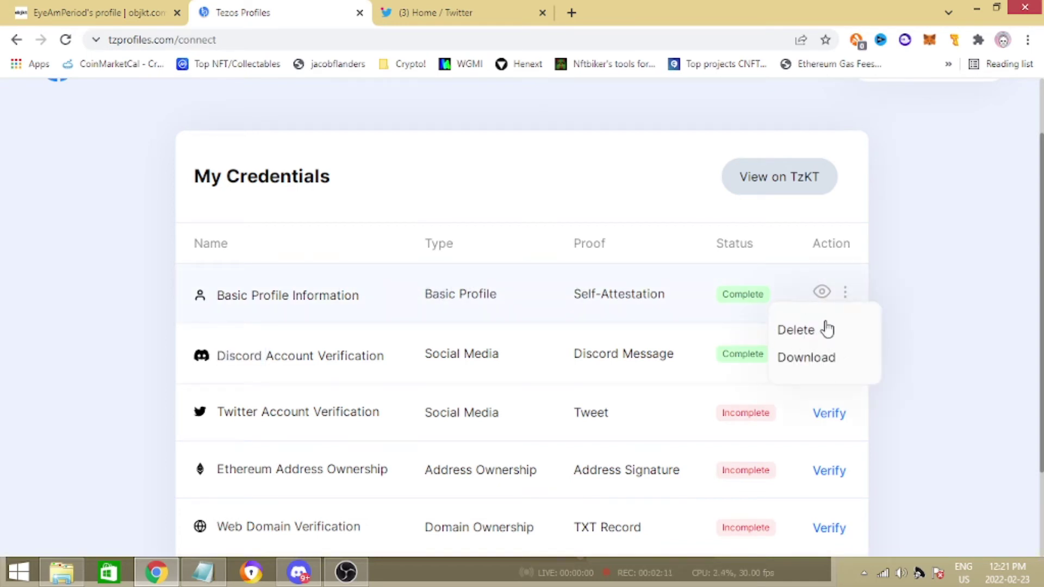
{"action": "left_click", "coordinate": [803, 332]}
{"action": "left_click", "coordinate": [413, 386]}
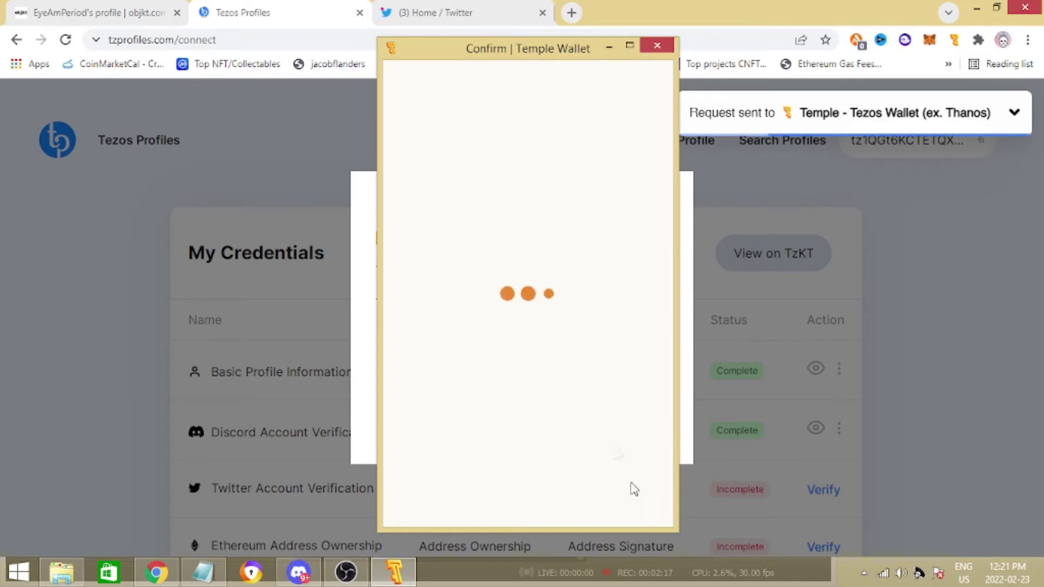
{"action": "left_click", "coordinate": [596, 496]}
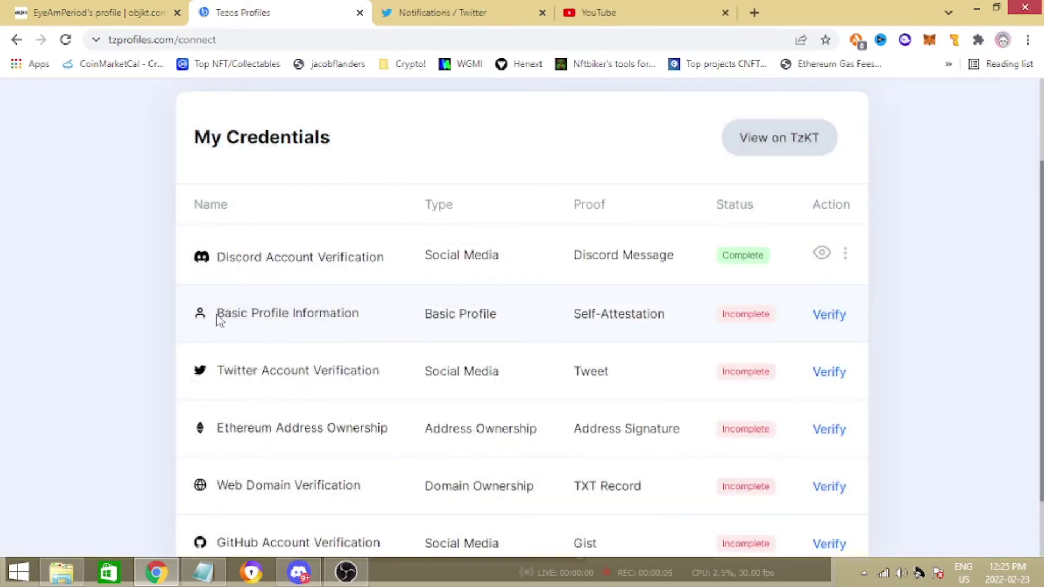
{"action": "left_click_drag", "start_coordinate": [772, 320], "coordinate": [715, 319]}
{"action": "left_click", "coordinate": [771, 314]}
Start verifying Basic Profile Information and autofill the alias EyeAmPeriod
{"action": "left_click_drag", "start_coordinate": [208, 318], "coordinate": [408, 315]}
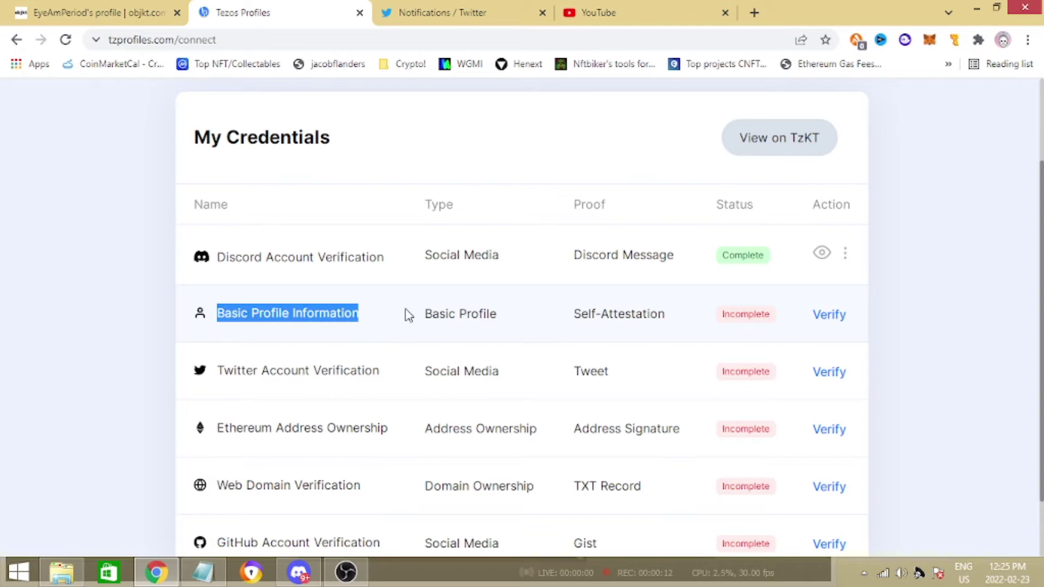
{"action": "left_click", "coordinate": [367, 319]}
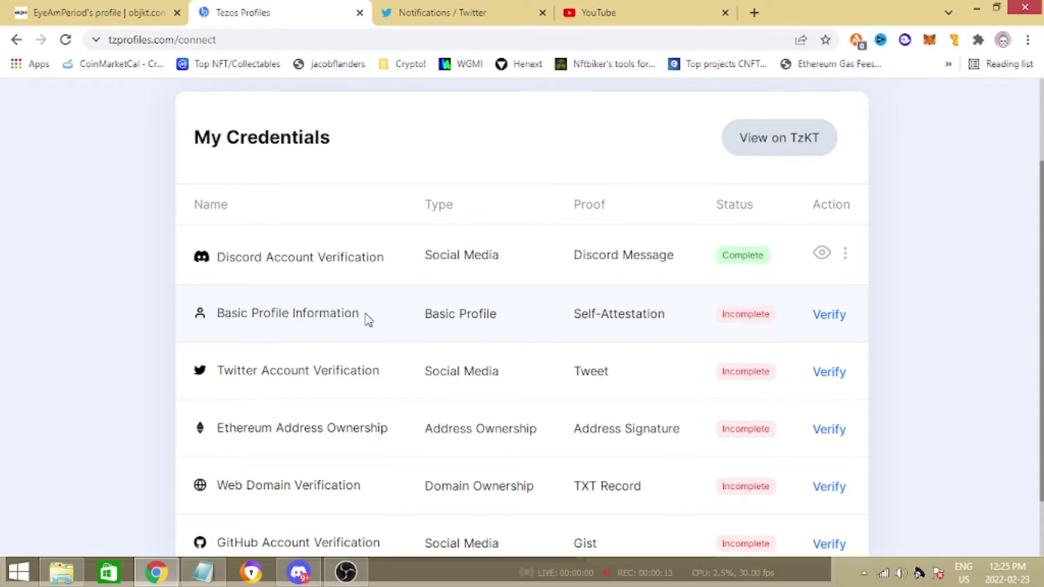
{"action": "left_click", "coordinate": [830, 315]}
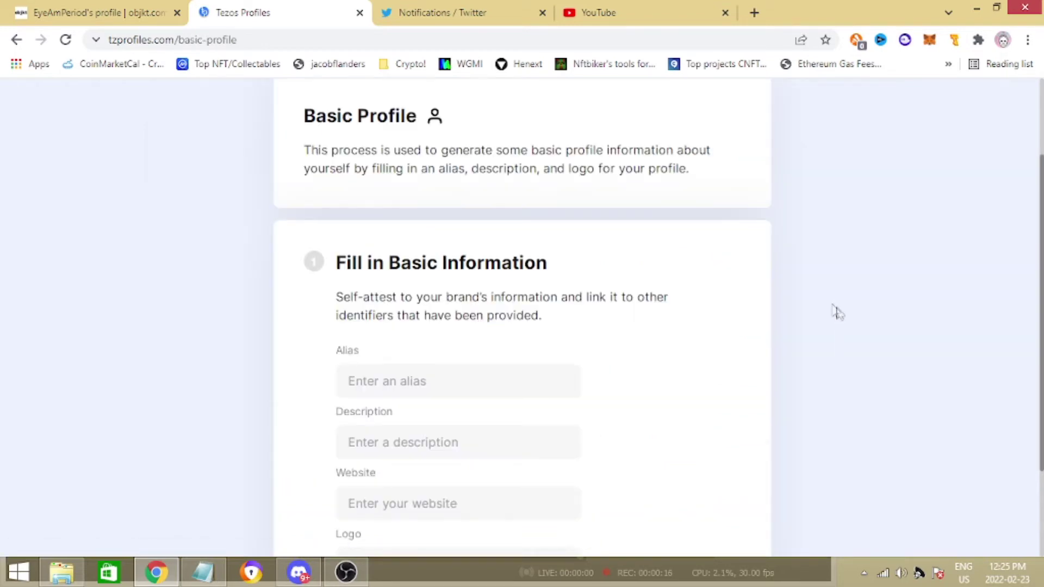
{"action": "scroll", "coordinate": [597, 271], "scroll_direction": "down", "scroll_amount": 3}
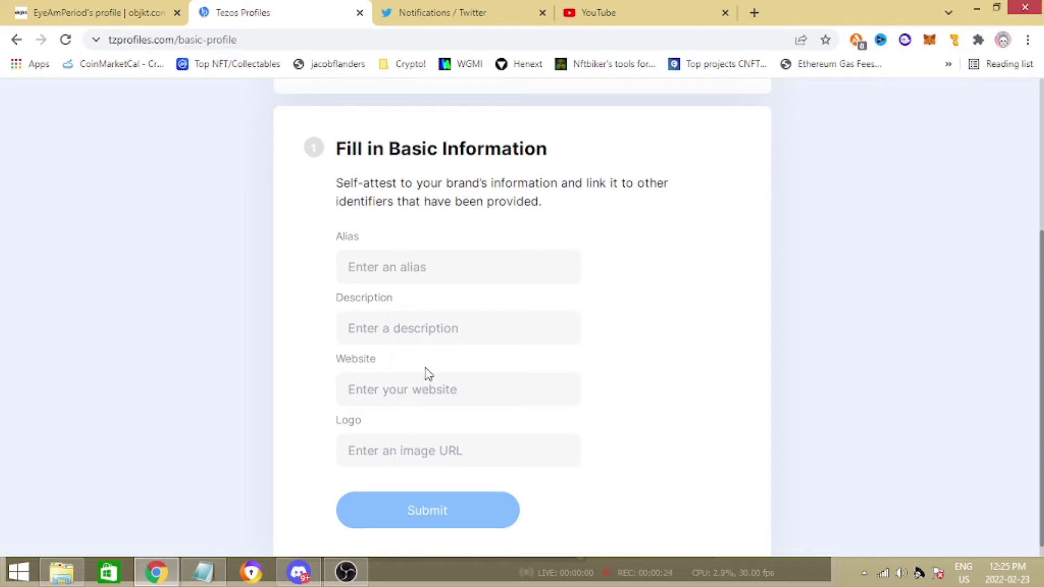
{"action": "left_click", "coordinate": [387, 274]}
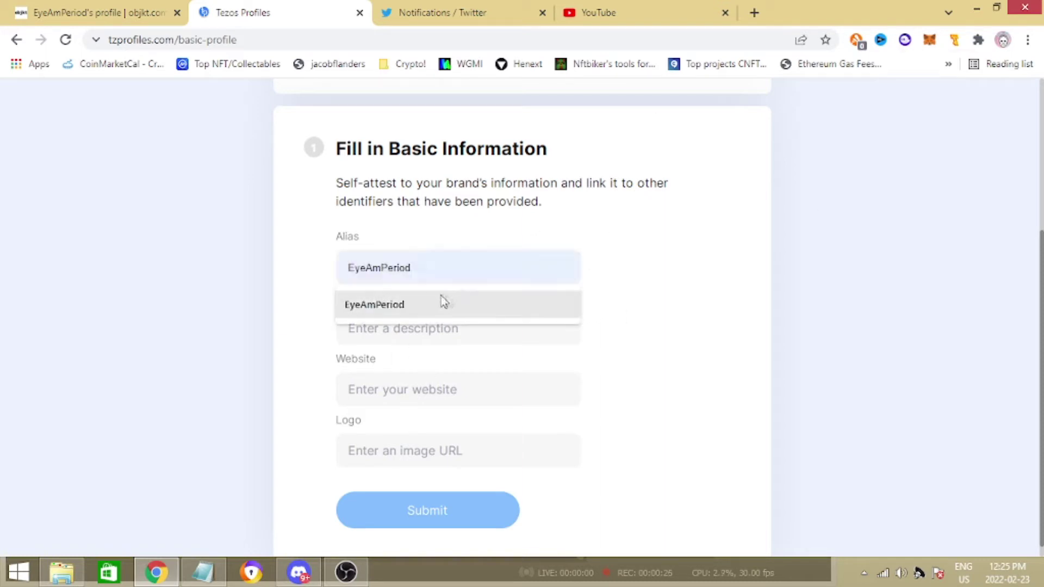
{"action": "left_click", "coordinate": [397, 307]}
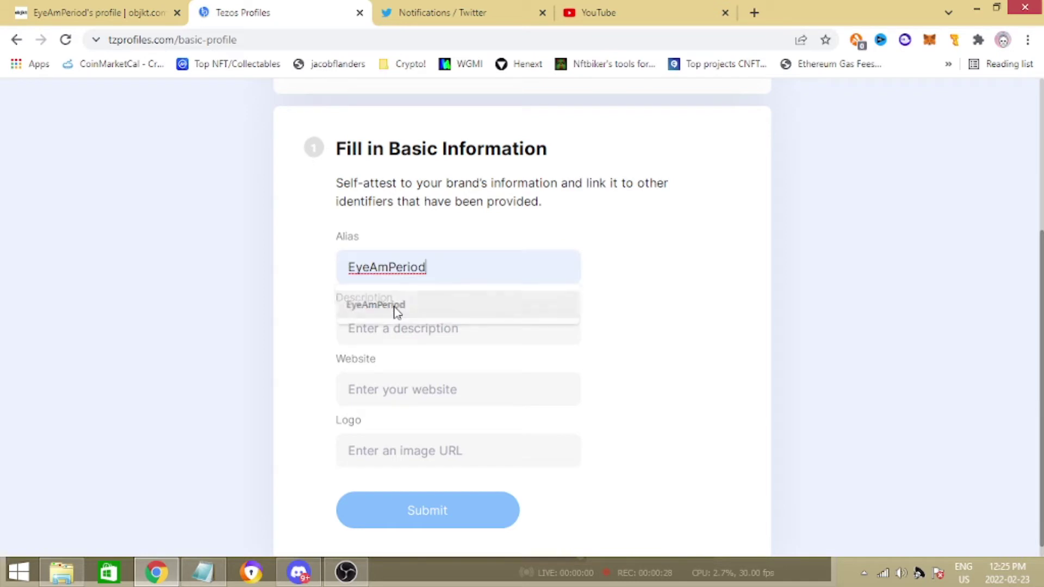
Copy the bio line from the EyeAmPeriod profile on objkt.com
{"action": "left_click", "coordinate": [138, 11]}
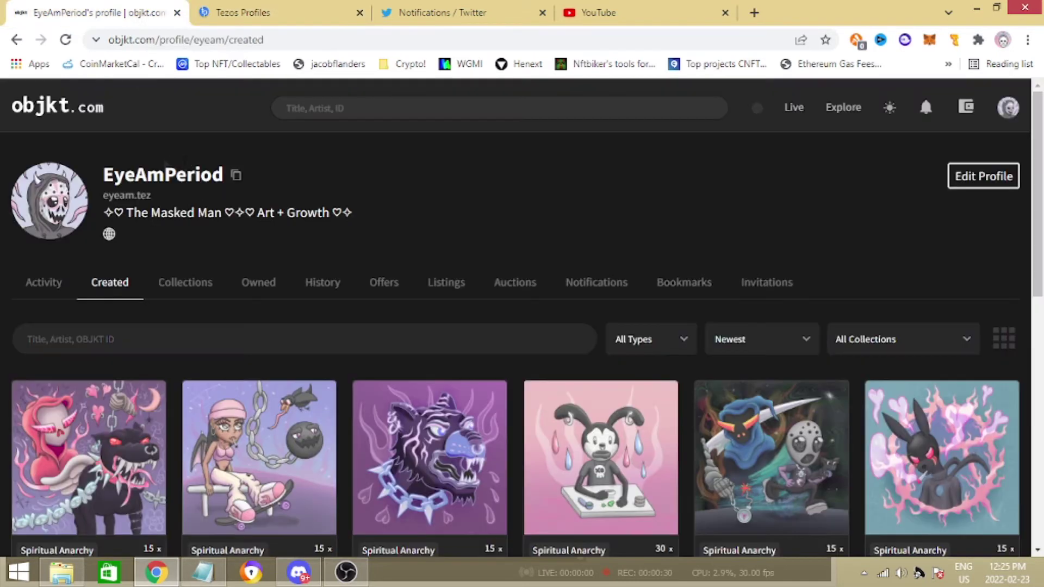
{"action": "left_click_drag", "start_coordinate": [225, 175], "coordinate": [103, 175]}
{"action": "left_click", "coordinate": [235, 174]}
{"action": "left_click_drag", "start_coordinate": [352, 213], "coordinate": [103, 214]}
{"action": "key", "text": "ctrl+c"}
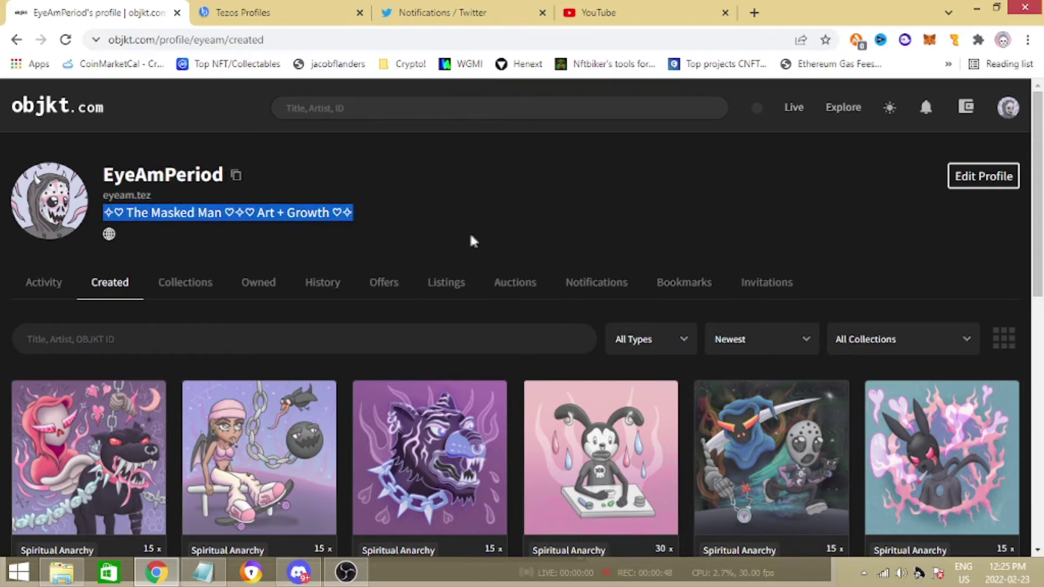
{"action": "key", "text": "ctrl+Tab"}
{"action": "left_click", "coordinate": [416, 329]}
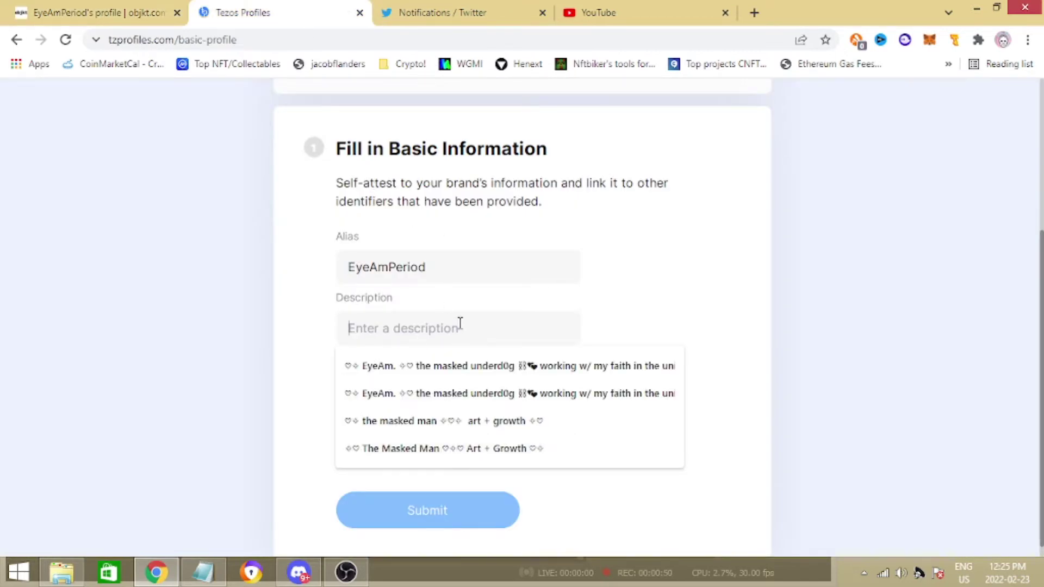
Paste the objkt.com bio into Description and trim the surplus trailing symbol
{"action": "key", "text": "ctrl+v"}
{"action": "left_click_drag", "start_coordinate": [385, 329], "coordinate": [416, 335]}
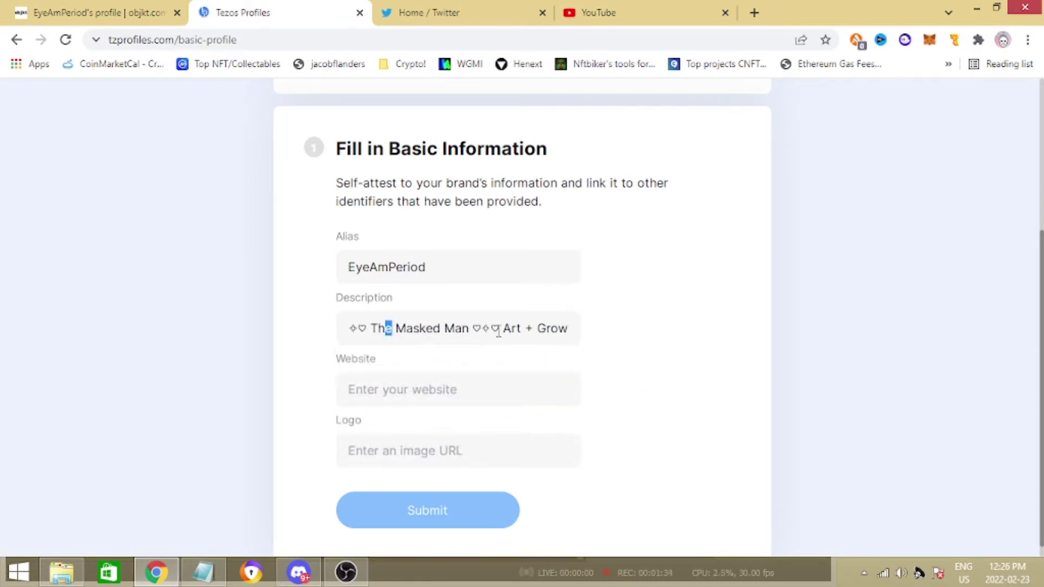
{"action": "left_click_drag", "start_coordinate": [499, 330], "coordinate": [575, 328]}
{"action": "left_click", "coordinate": [574, 328]}
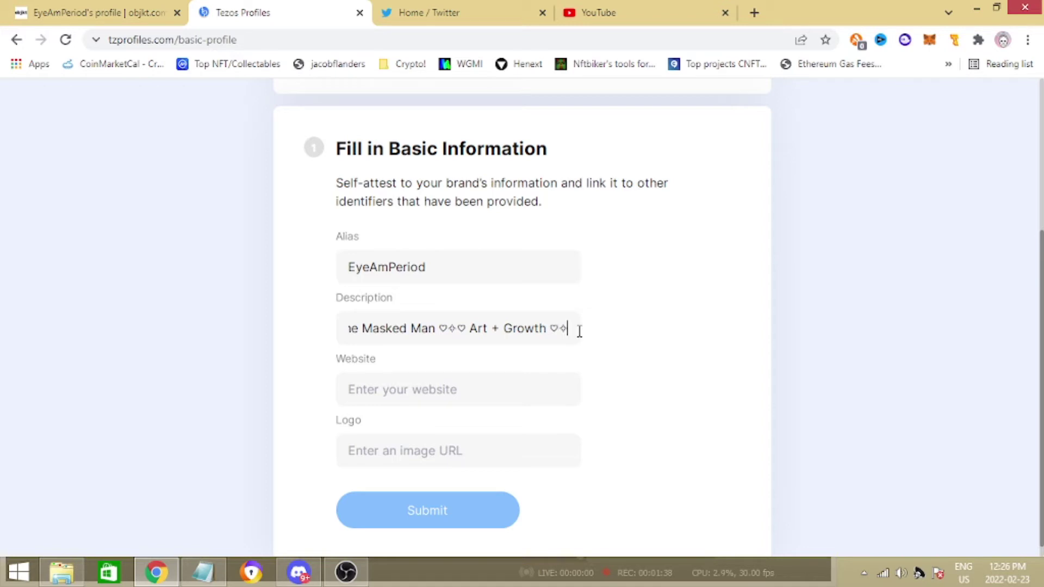
{"action": "left_click", "coordinate": [579, 330]}
{"action": "type", "text": "♡✧"}
{"action": "key", "text": "BackSpace"}
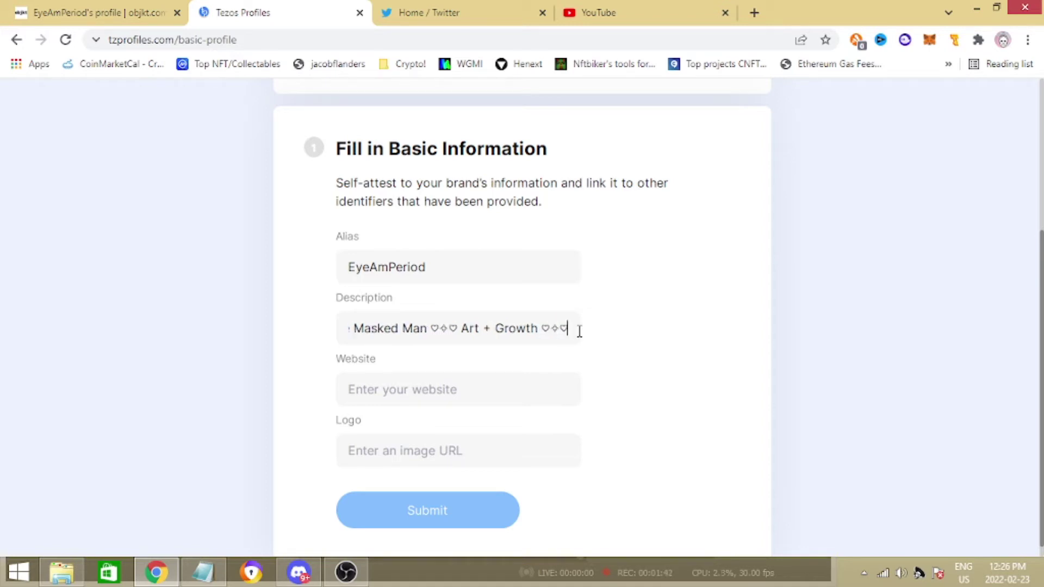
{"action": "type", "text": "Tw"}
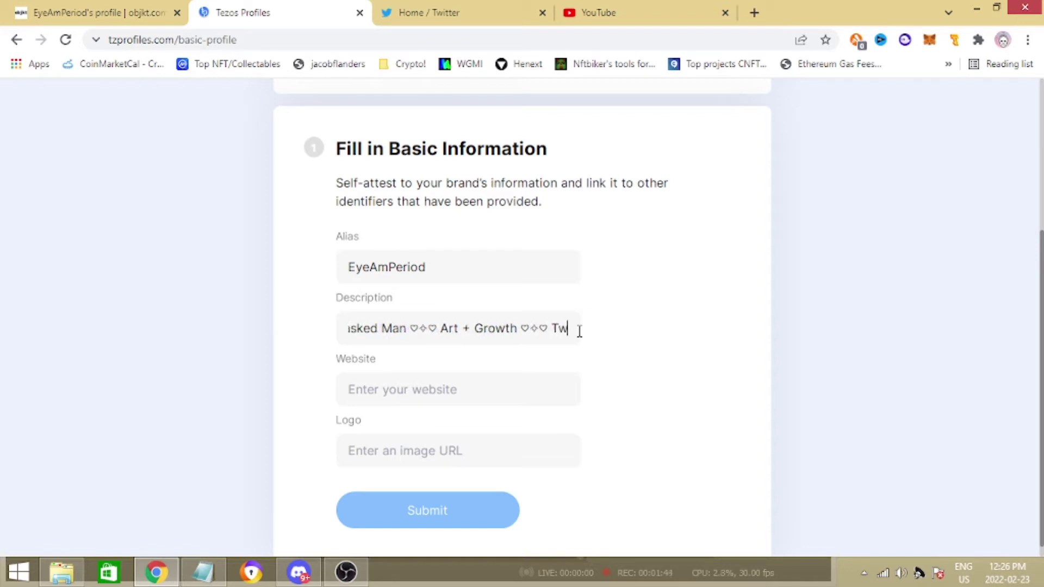
{"action": "type", "text": "itter"}
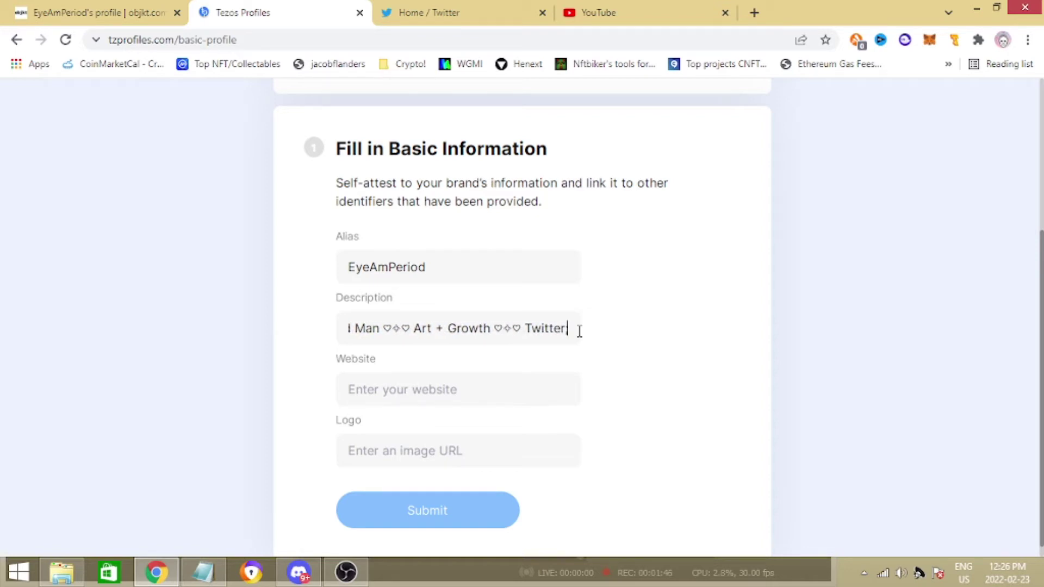
{"action": "type", "text": ": @"}
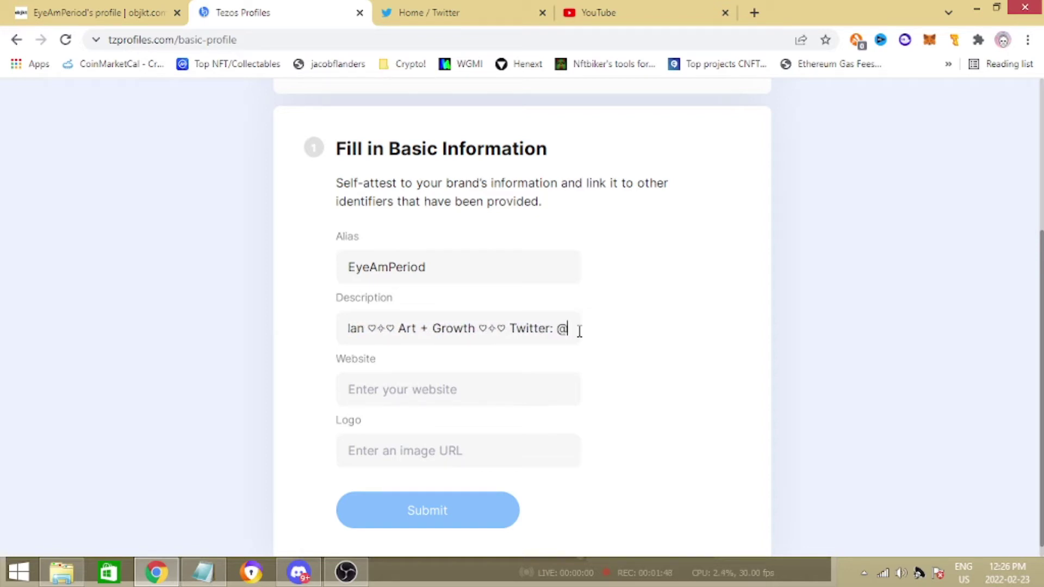
{"action": "type", "text": "EyeAm"}
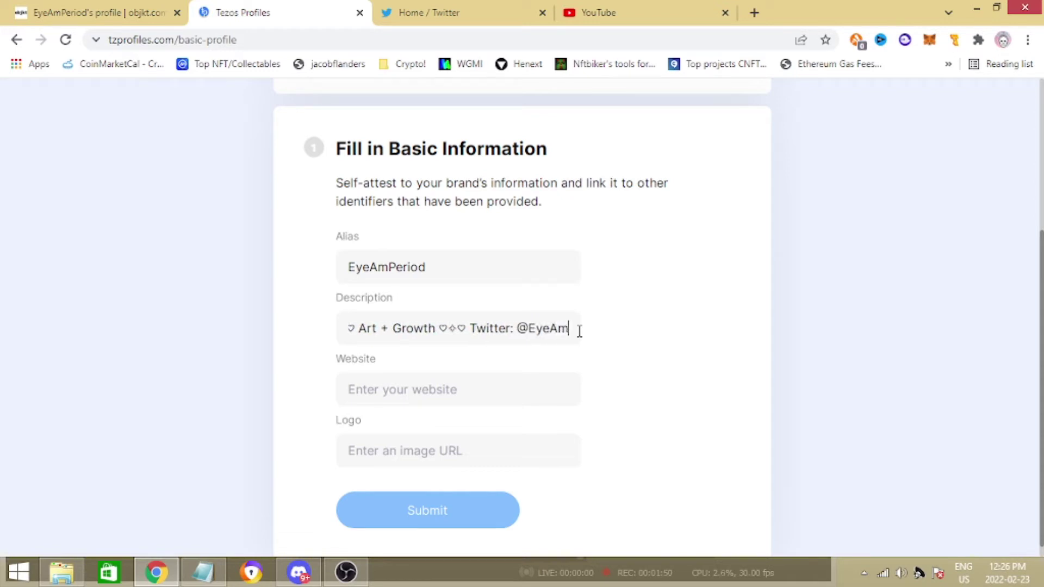
{"action": "type", "text": "Period "}
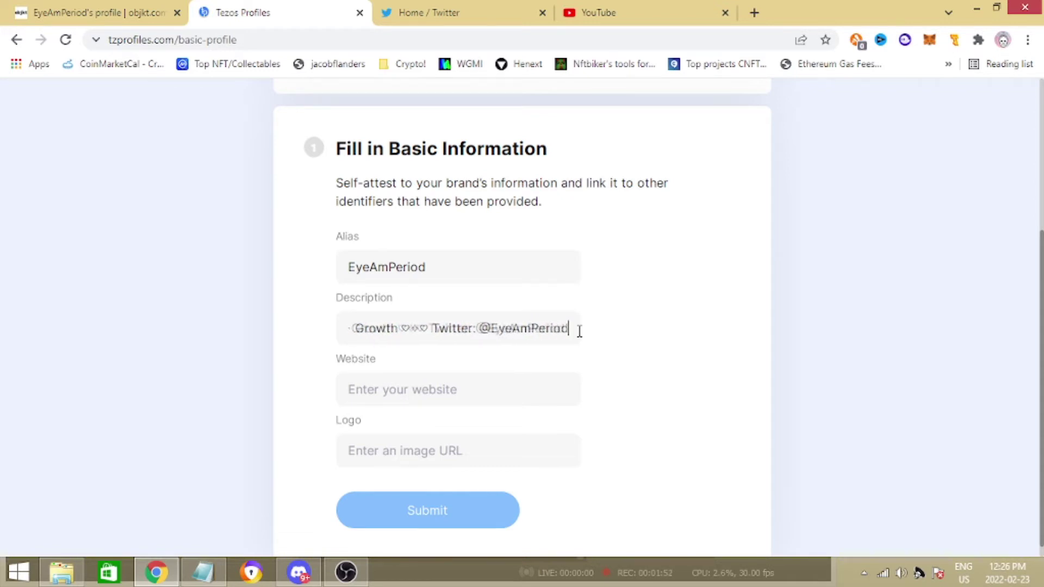
{"action": "type", "text": "♡✧"}
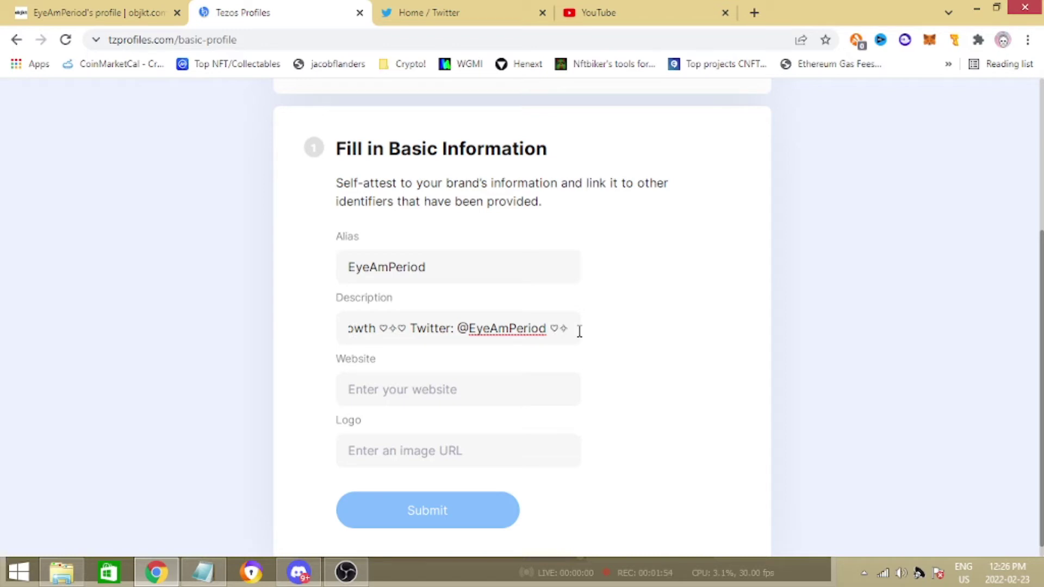
{"action": "type", "text": "♡✧"}
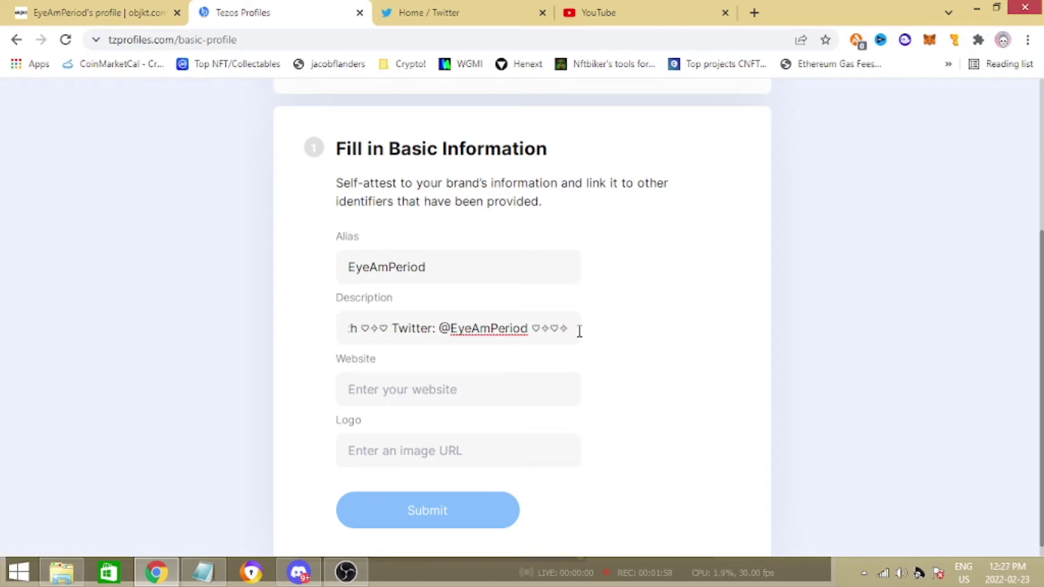
{"action": "key", "text": "BackSpace"}
{"action": "key", "text": "BackSpace"}
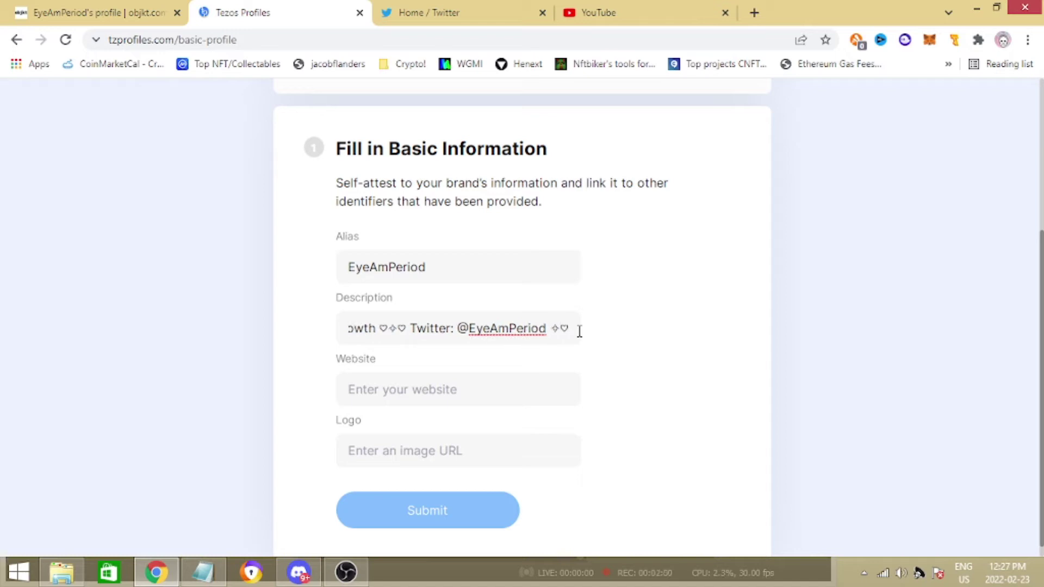
{"action": "left_click", "coordinate": [595, 332]}
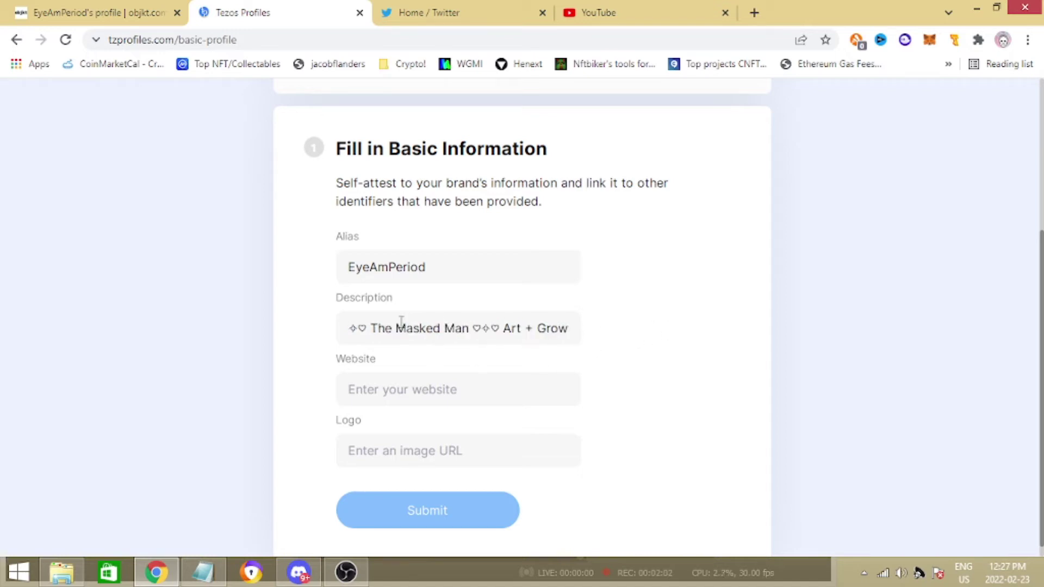
{"action": "mouse_move", "coordinate": [396, 328]}
{"action": "left_mouse_down"}
{"action": "mouse_move", "coordinate": [555, 326]}
{"action": "mouse_move", "coordinate": [520, 326]}
{"action": "left_mouse_up"}
{"action": "left_click", "coordinate": [625, 335]}
{"action": "left_click_drag", "start_coordinate": [435, 333], "coordinate": [755, 329]}
{"action": "left_click", "coordinate": [677, 326]}
{"action": "left_click", "coordinate": [449, 376]}
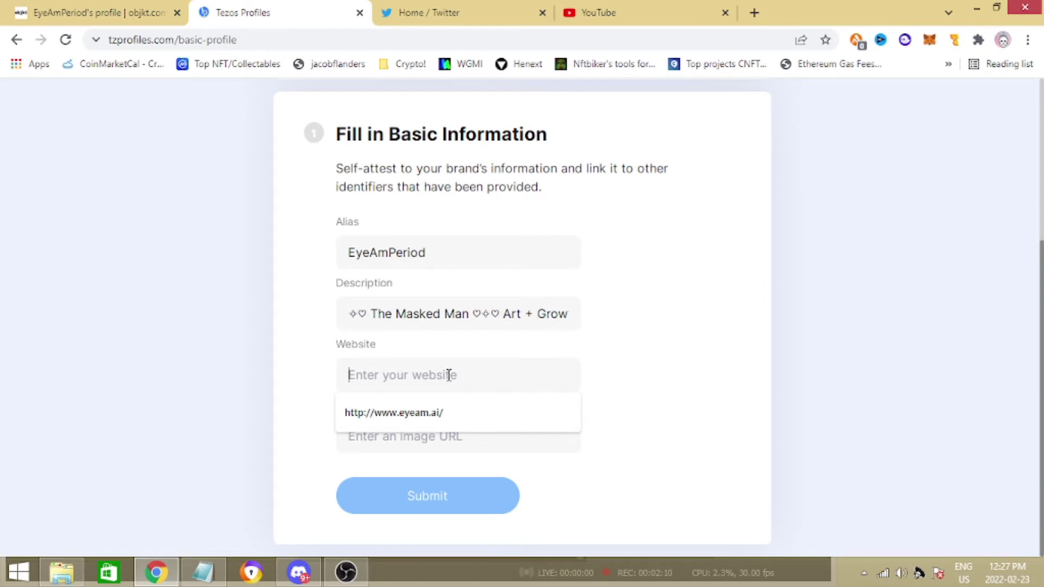
{"action": "left_click", "coordinate": [432, 416]}
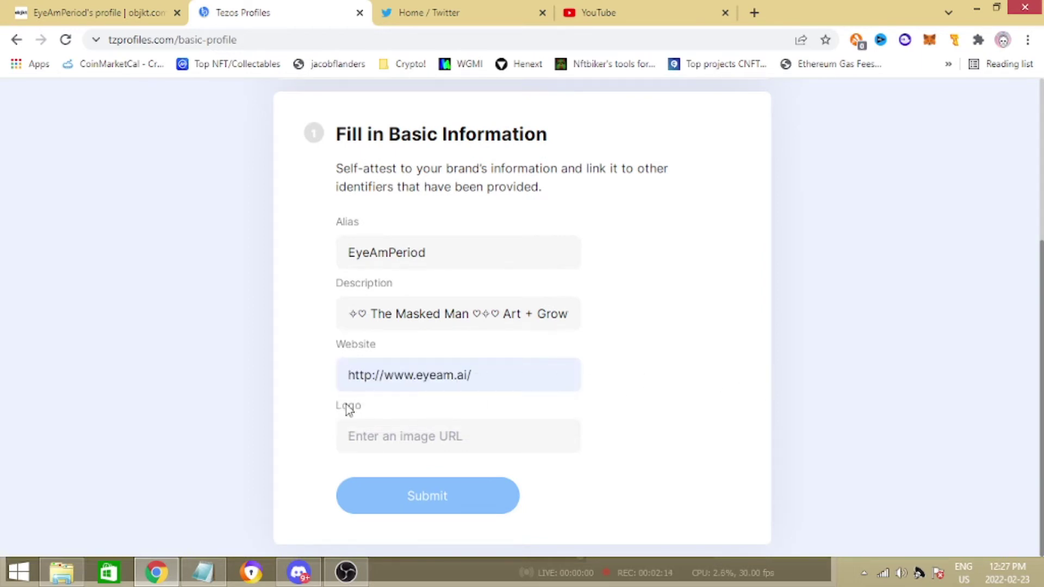
{"action": "left_click", "coordinate": [115, 10]}
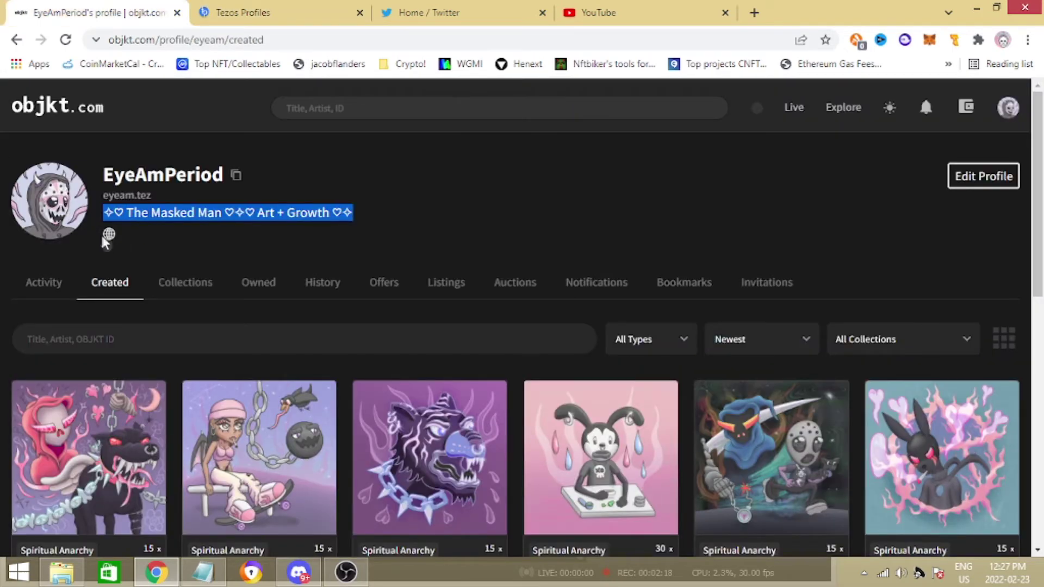
{"action": "left_click", "coordinate": [218, 8]}
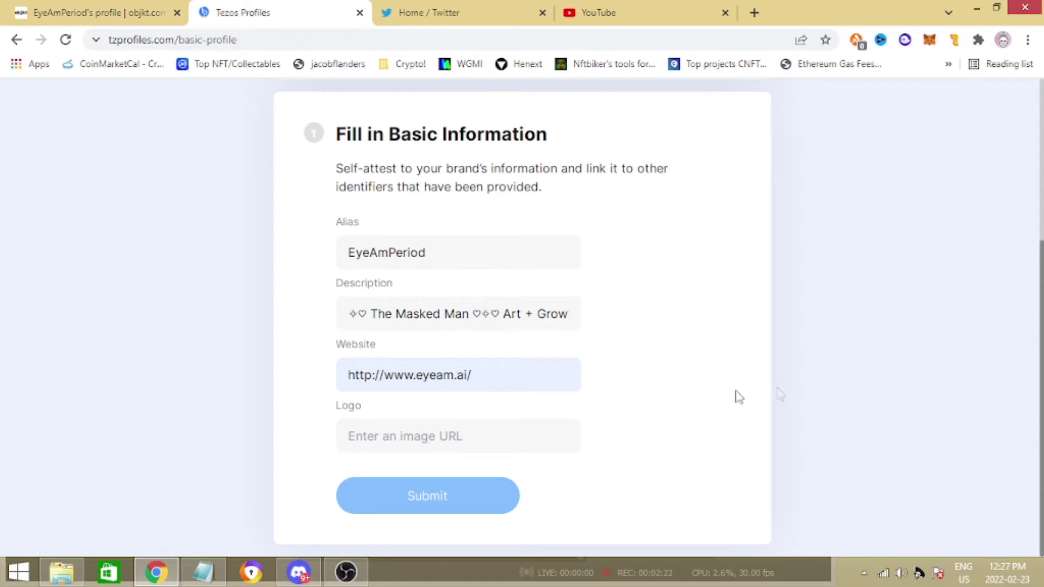
{"action": "left_click", "coordinate": [416, 12]}
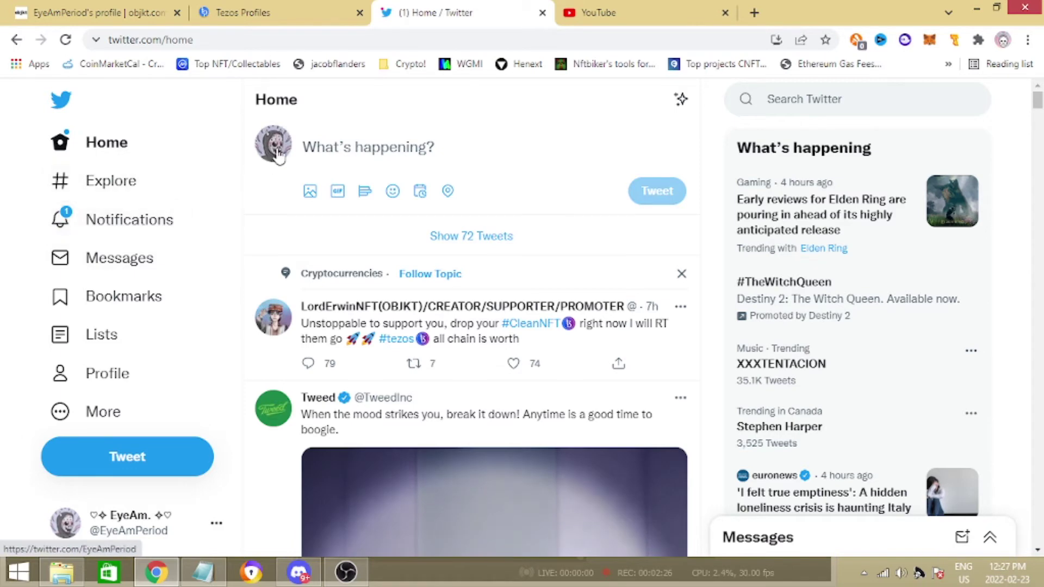
{"action": "left_click", "coordinate": [278, 155]}
{"action": "left_click", "coordinate": [326, 304]}
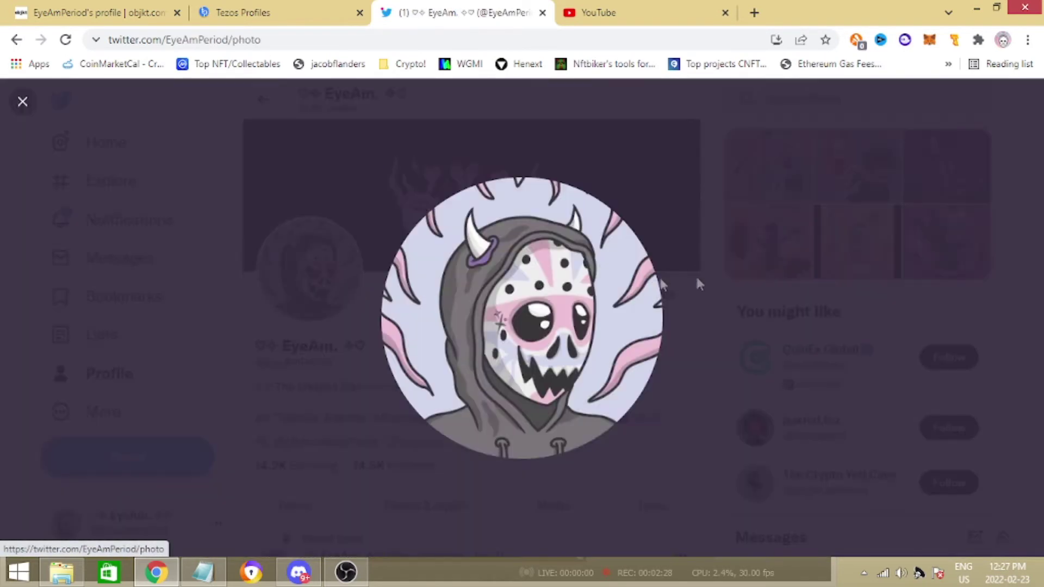
{"action": "left_click", "coordinate": [339, 335]}
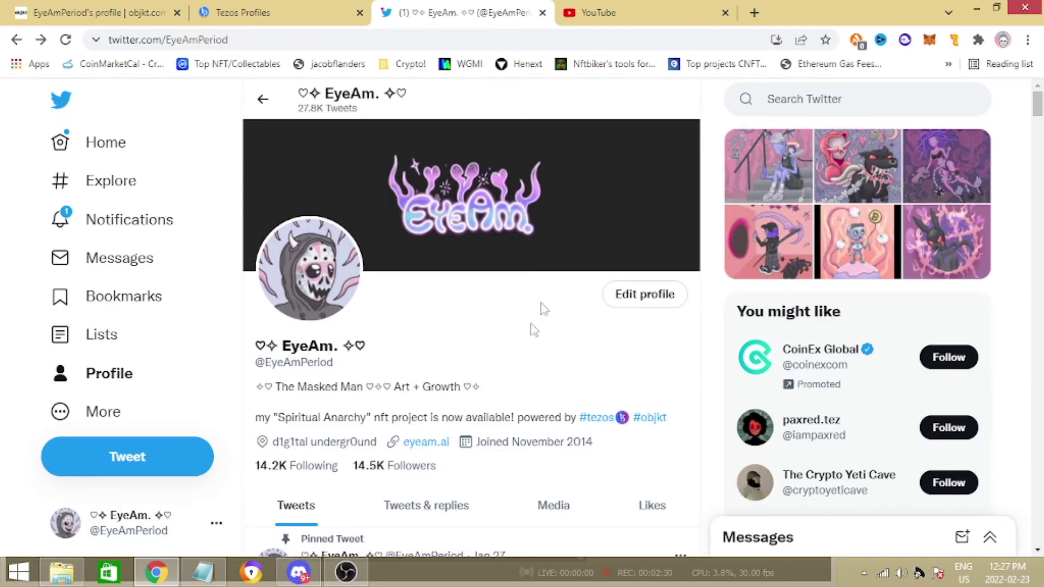
{"action": "left_click", "coordinate": [347, 289]}
{"action": "right_click", "coordinate": [501, 323]}
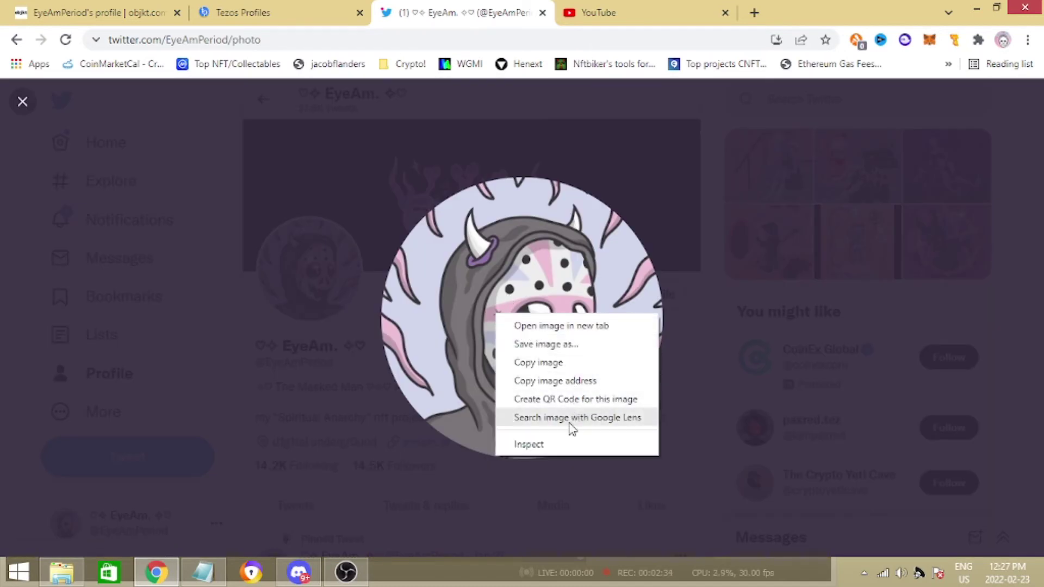
{"action": "left_click", "coordinate": [560, 381]}
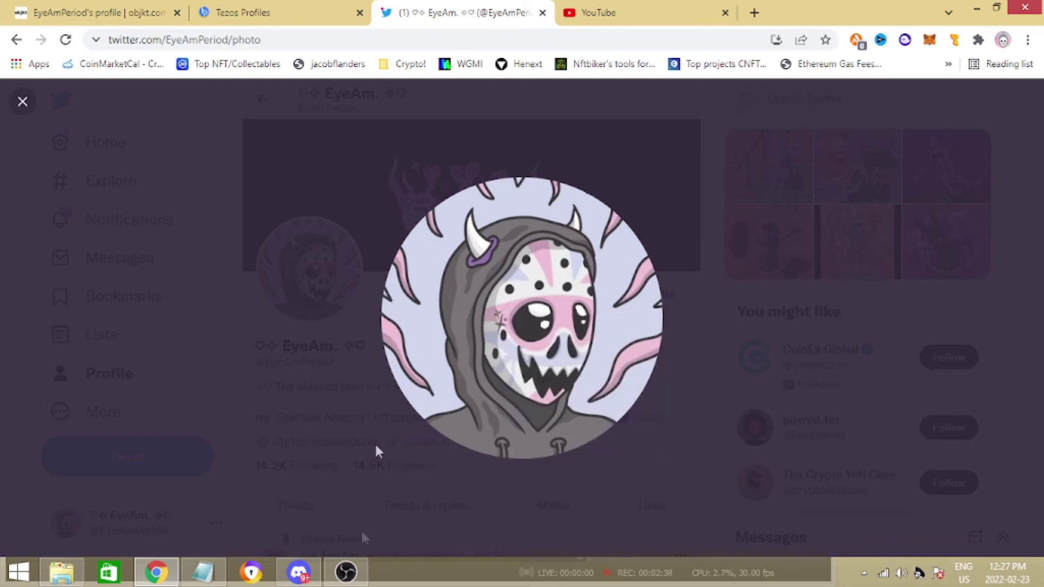
{"action": "right_click", "coordinate": [478, 276]}
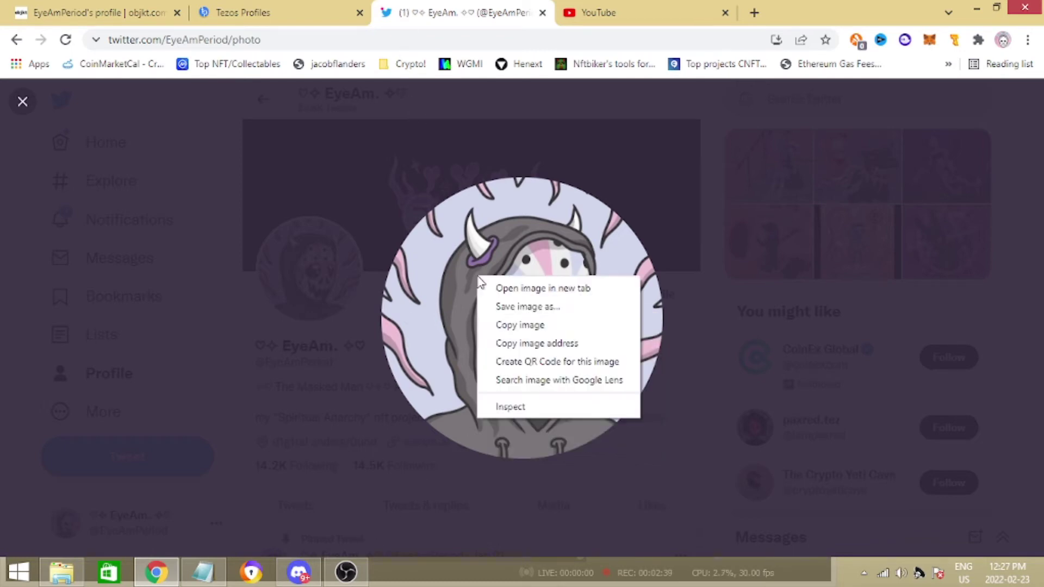
{"action": "left_click", "coordinate": [544, 349]}
{"action": "left_click", "coordinate": [343, 12]}
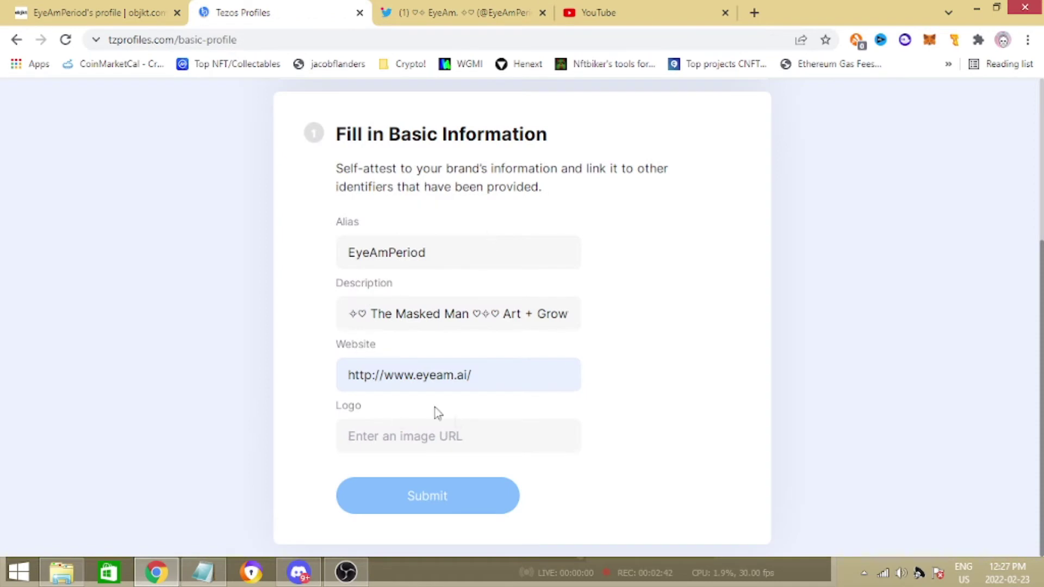
{"action": "right_click", "coordinate": [427, 436]}
{"action": "left_click", "coordinate": [481, 320]}
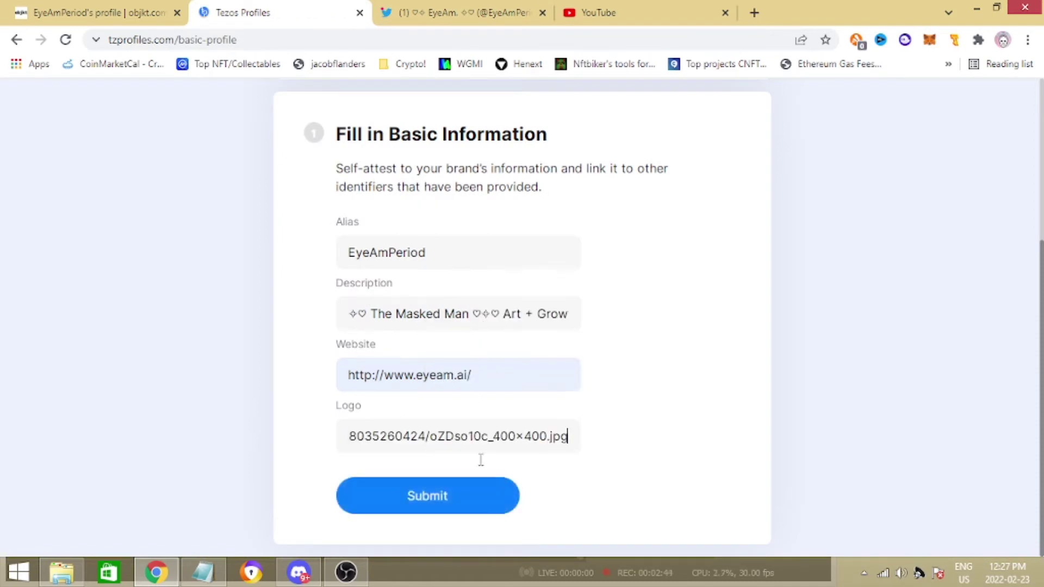
{"action": "left_click_drag", "start_coordinate": [534, 438], "coordinate": [277, 432]}
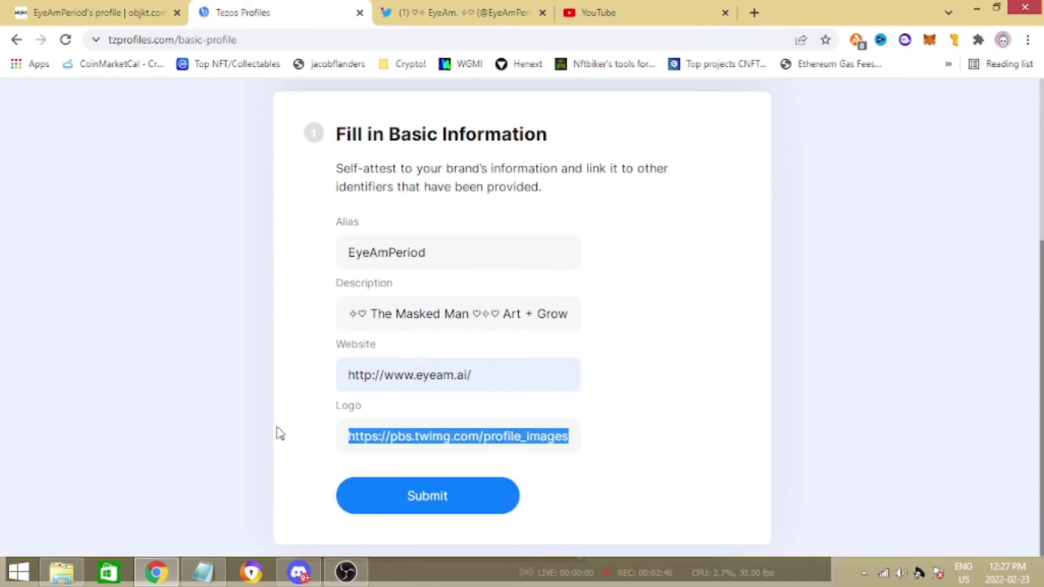
{"action": "left_click", "coordinate": [846, 424]}
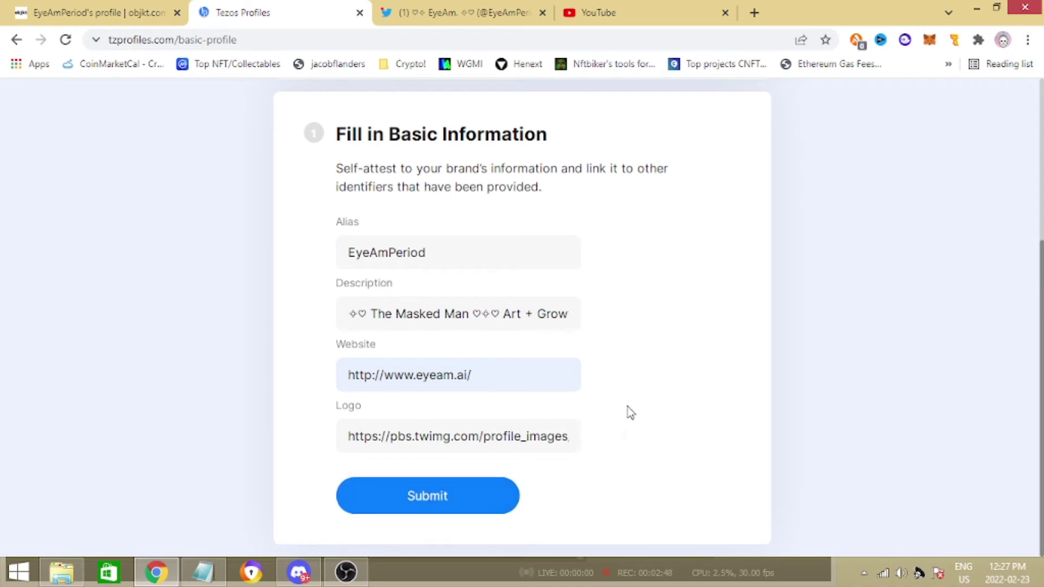
{"action": "left_click", "coordinate": [467, 12]}
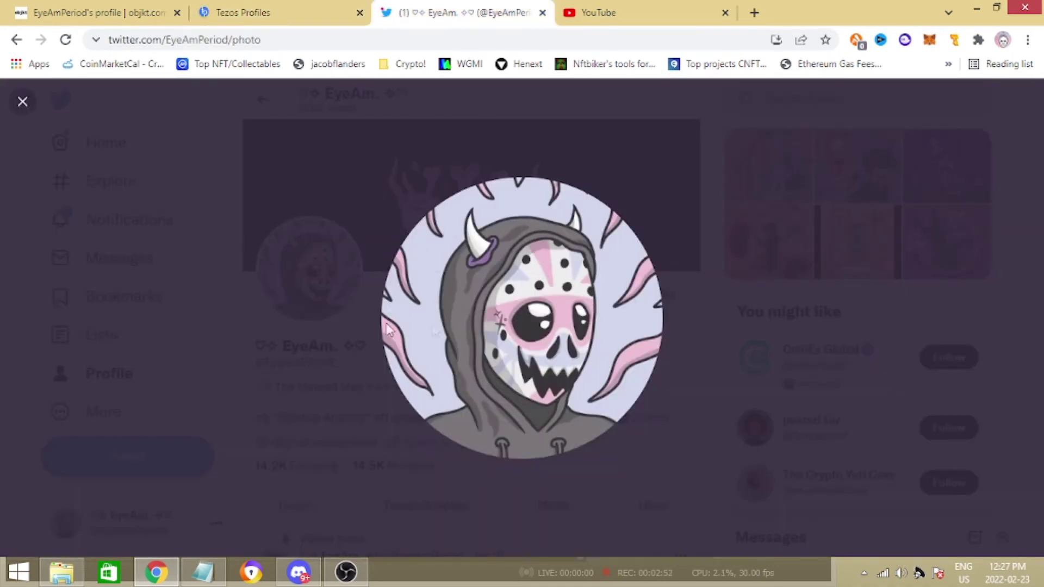
{"action": "left_click", "coordinate": [376, 348]}
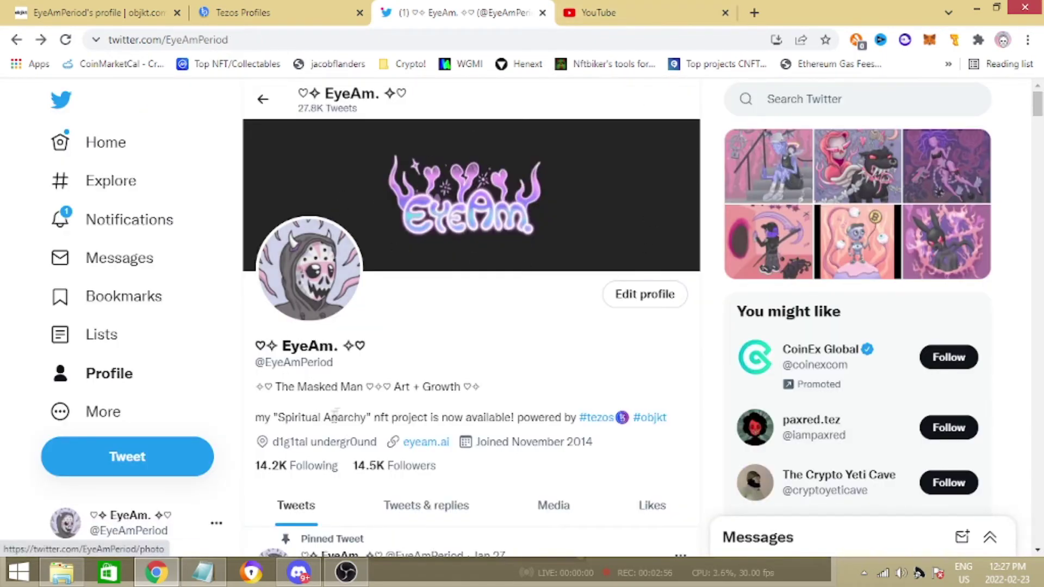
{"action": "mouse_move", "coordinate": [346, 573]}
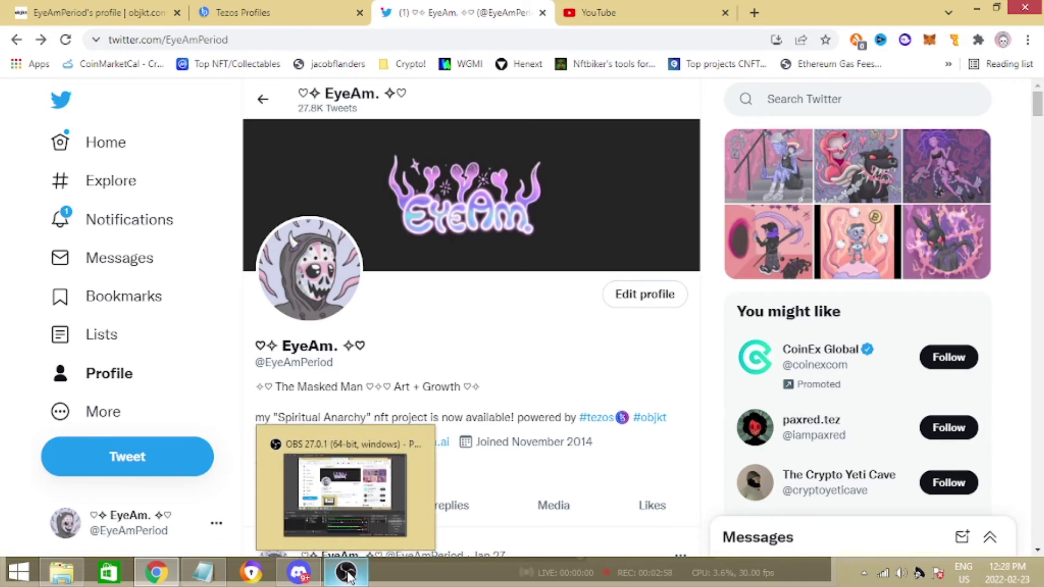
Compare the objkt.com and Twitter profiles against the form, then submit the basic profile
{"action": "left_click", "coordinate": [348, 575]}
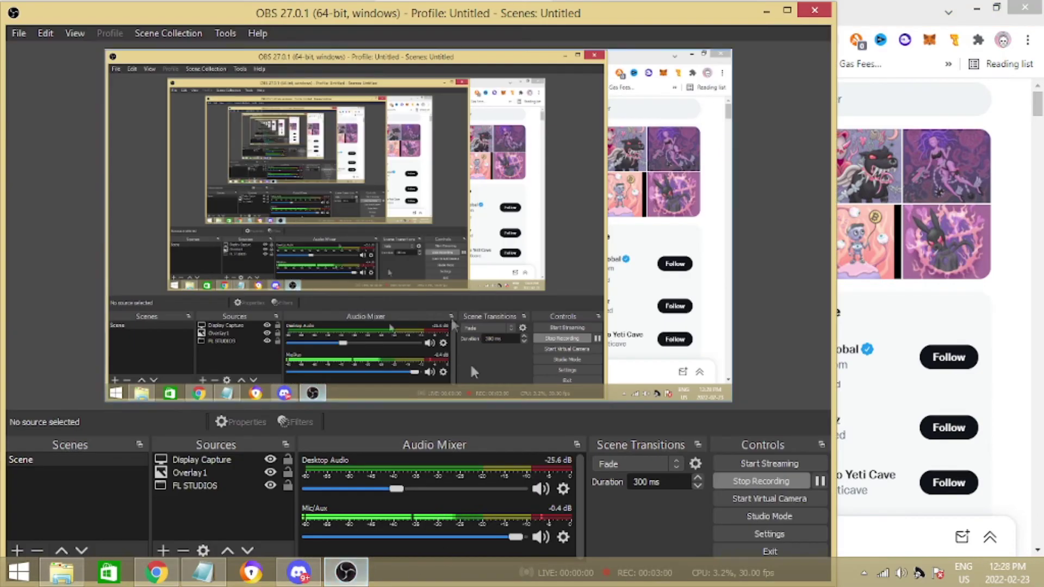
{"action": "left_click", "coordinate": [348, 575]}
{"action": "left_click", "coordinate": [245, 12]}
{"action": "left_click", "coordinate": [138, 10]}
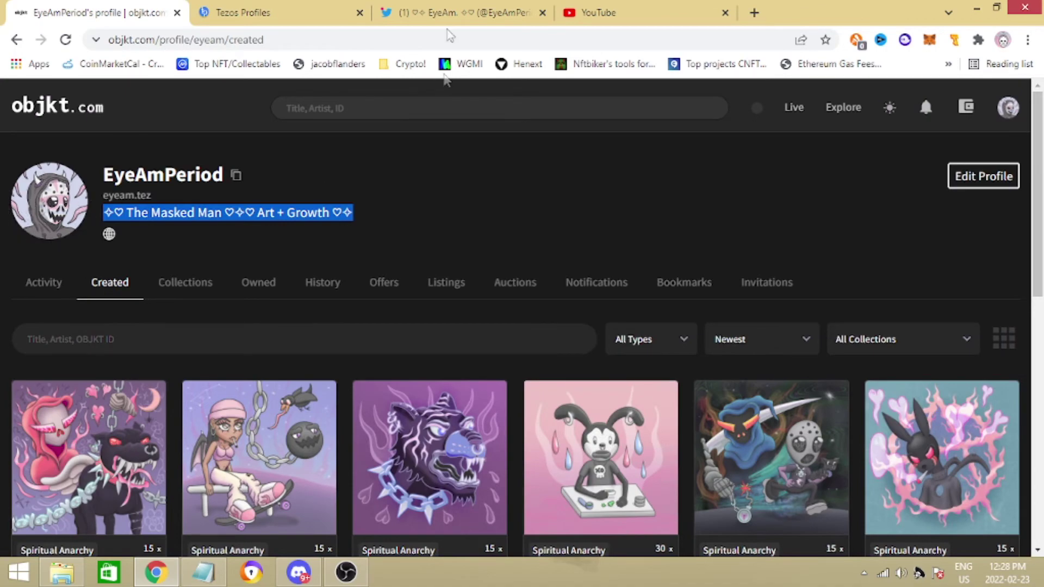
{"action": "left_click", "coordinate": [452, 12]}
{"action": "key", "text": "ctrl+shift+Tab"}
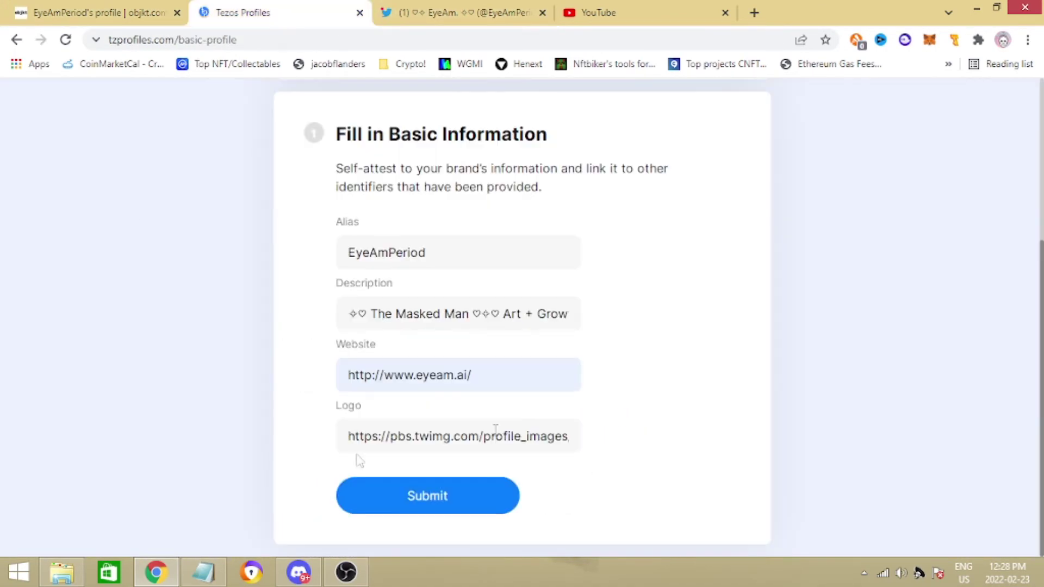
{"action": "left_click", "coordinate": [466, 12]}
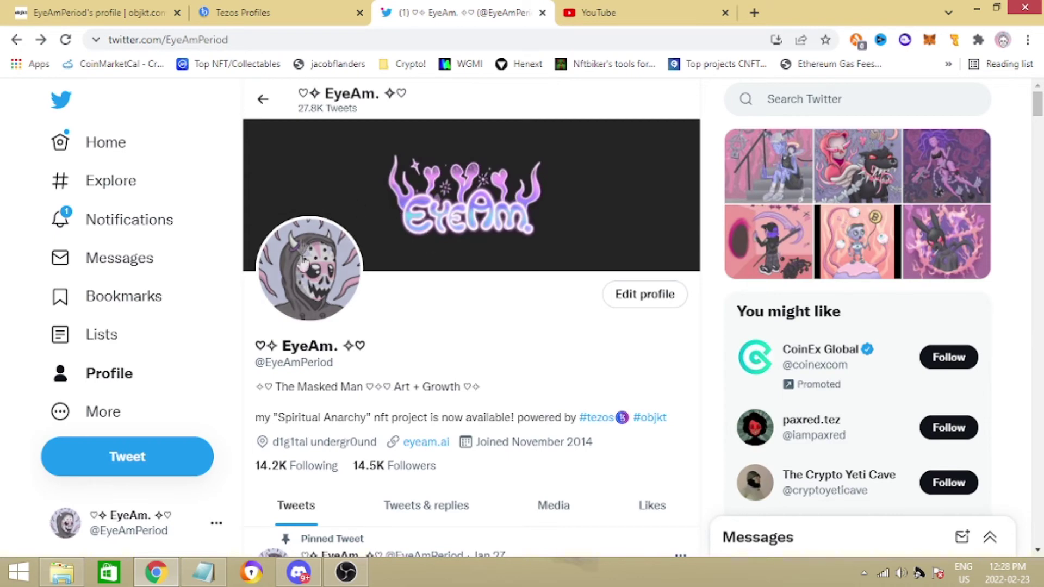
{"action": "key", "text": "ctrl+shift+Tab"}
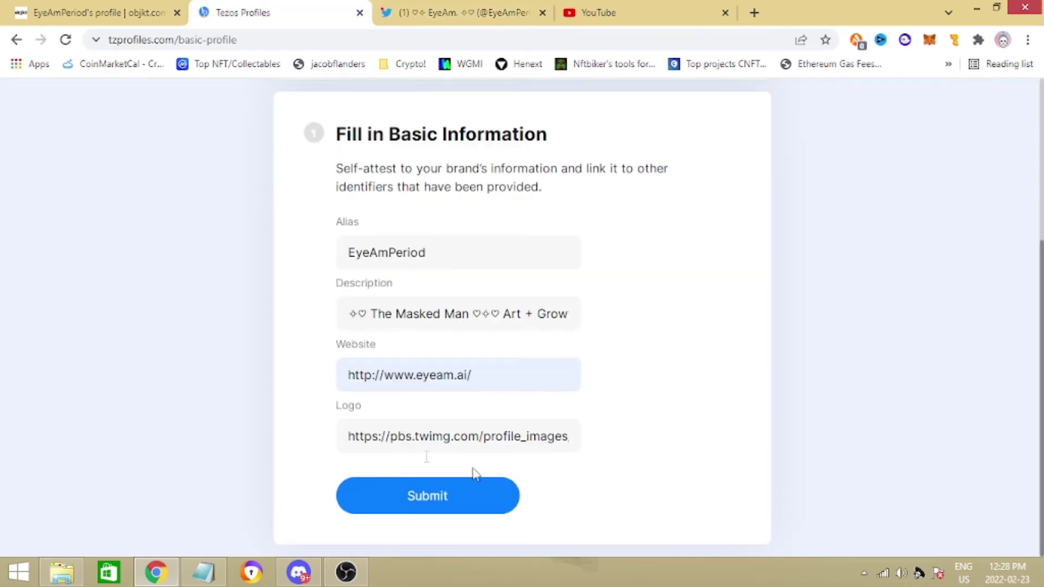
{"action": "left_click", "coordinate": [421, 493]}
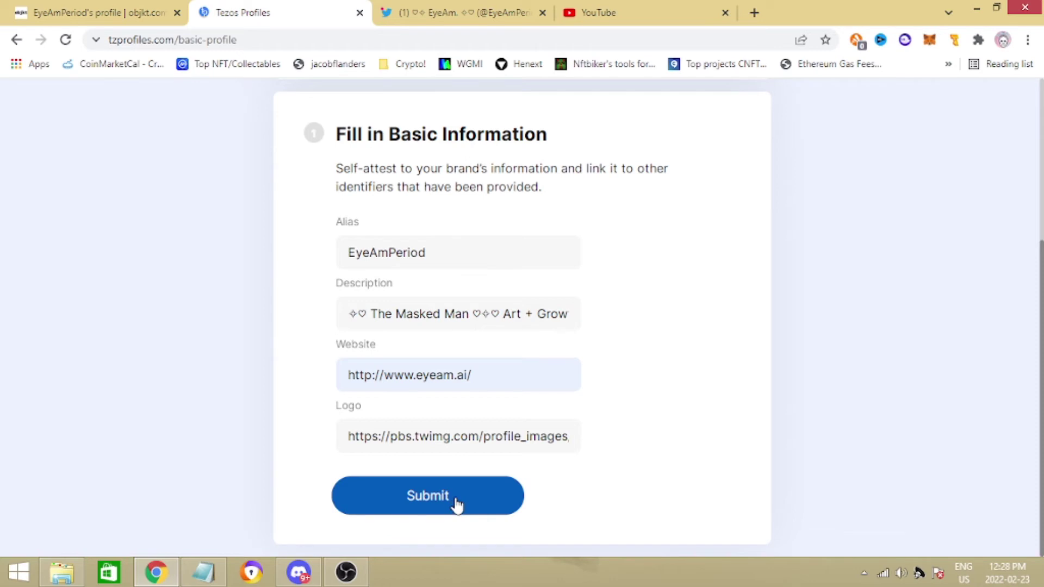
{"action": "left_click", "coordinate": [415, 496]}
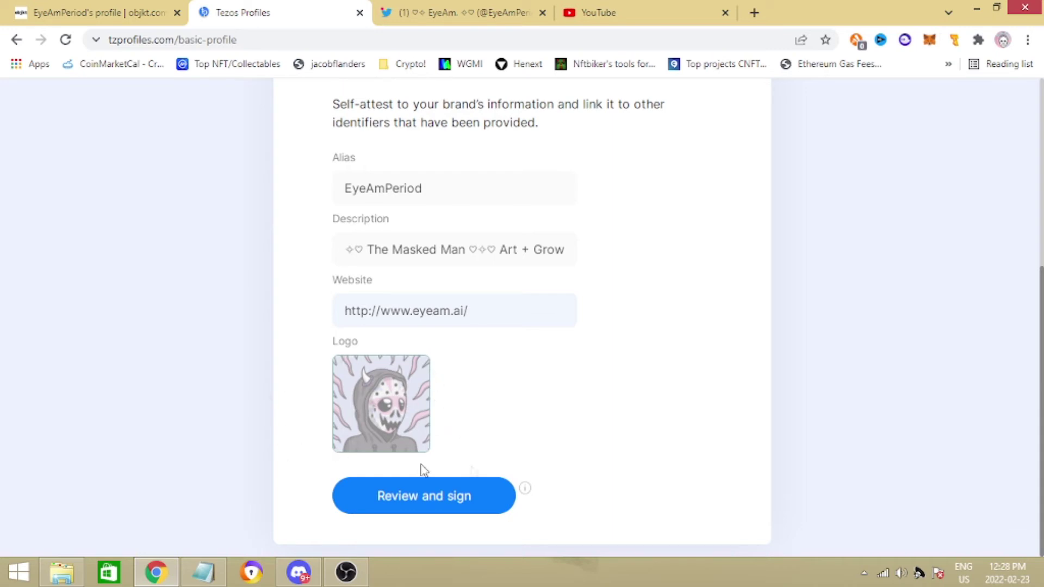
Review the basic profile and approve its signature in Temple Wallet
{"action": "left_click", "coordinate": [411, 507]}
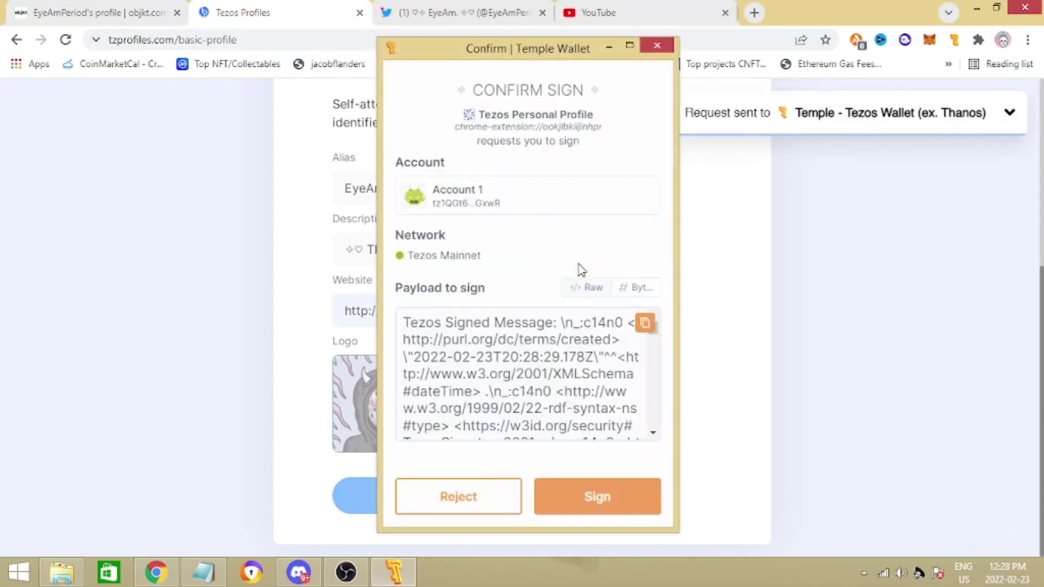
{"action": "left_click", "coordinate": [611, 510]}
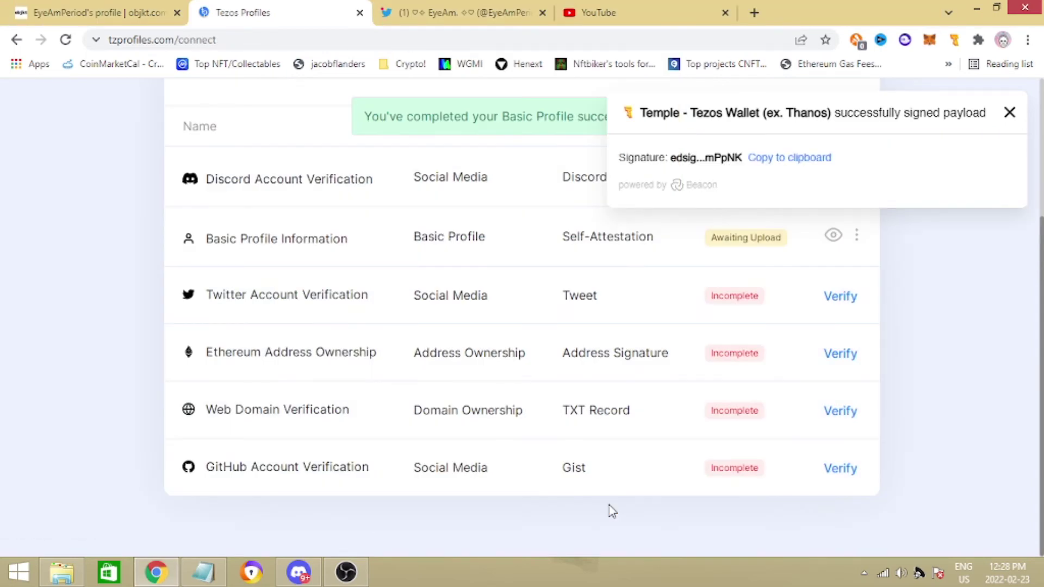
{"action": "scroll", "coordinate": [611, 511], "scroll_direction": "up", "scroll_amount": 3}
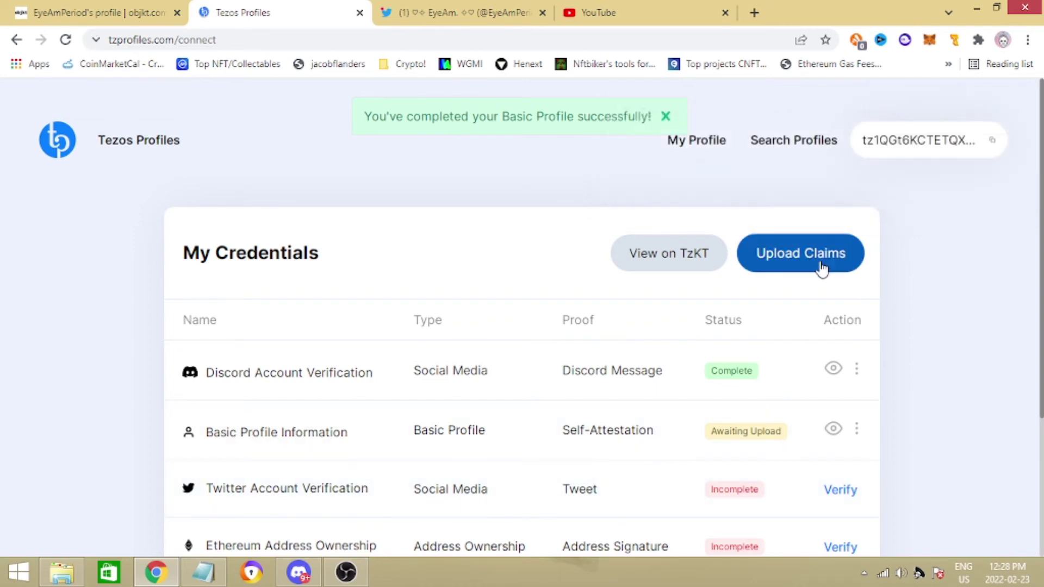
{"action": "scroll", "coordinate": [960, 277], "scroll_direction": "down", "scroll_amount": 3}
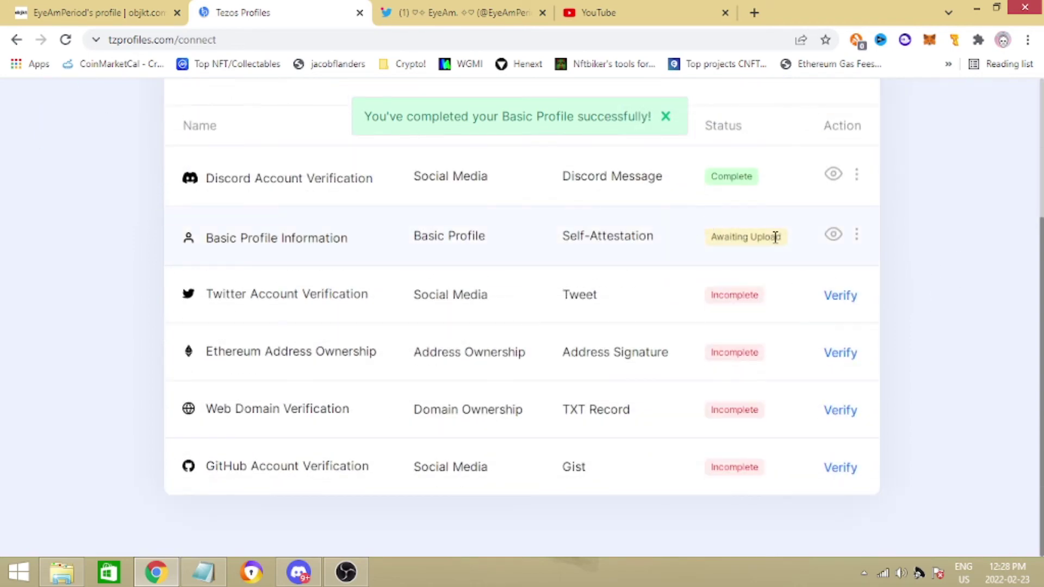
{"action": "left_click_drag", "start_coordinate": [775, 238], "coordinate": [700, 241]}
{"action": "left_click", "coordinate": [808, 235]}
{"action": "left_click_drag", "start_coordinate": [209, 294], "coordinate": [543, 309]}
{"action": "left_click", "coordinate": [903, 285]}
{"action": "left_click_drag", "start_coordinate": [189, 350], "coordinate": [374, 360]}
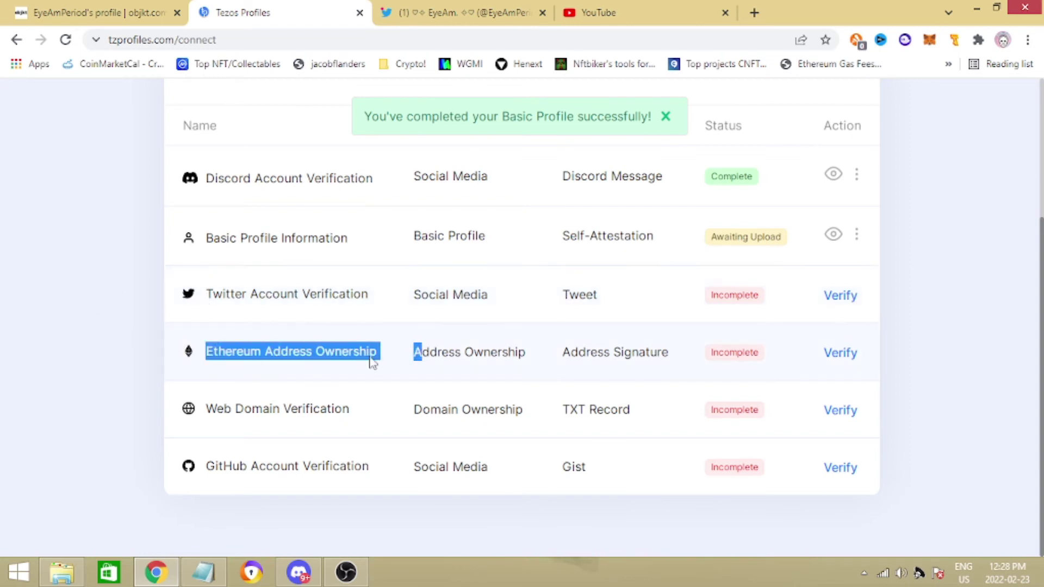
{"action": "left_click", "coordinate": [1, 328]}
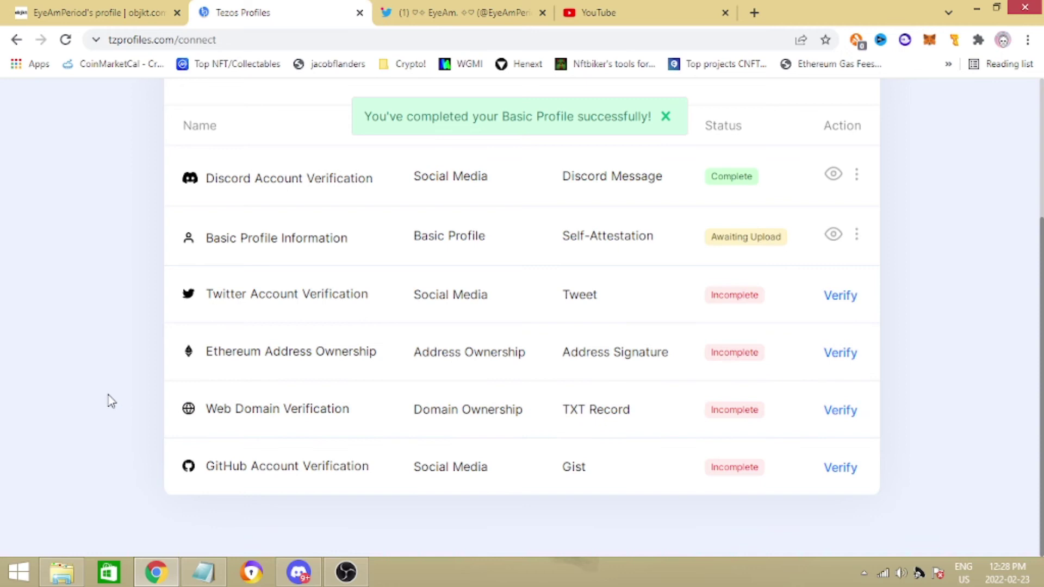
{"action": "left_click_drag", "start_coordinate": [187, 414], "coordinate": [253, 408]}
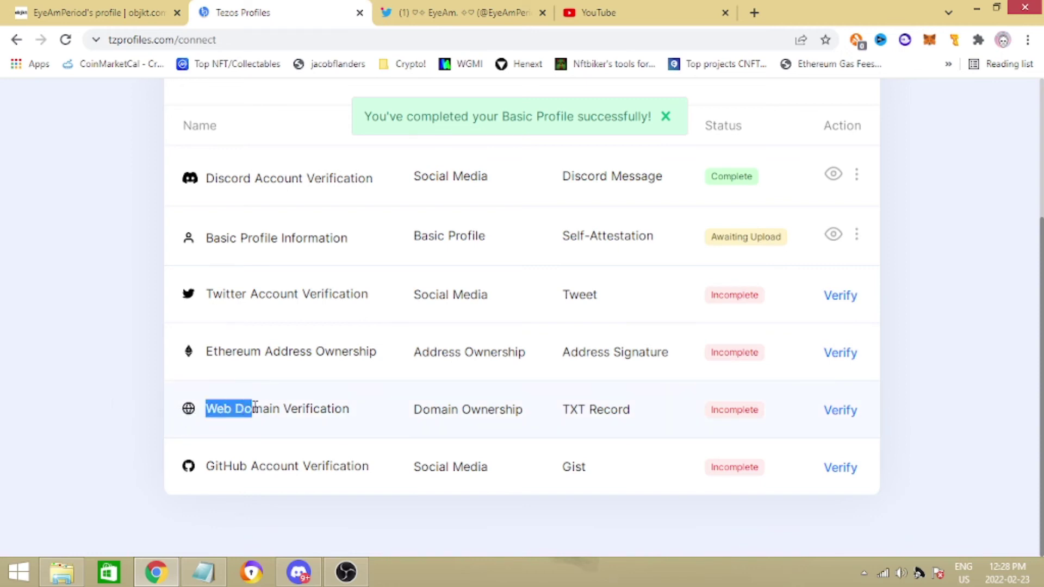
{"action": "left_click", "coordinate": [135, 408]}
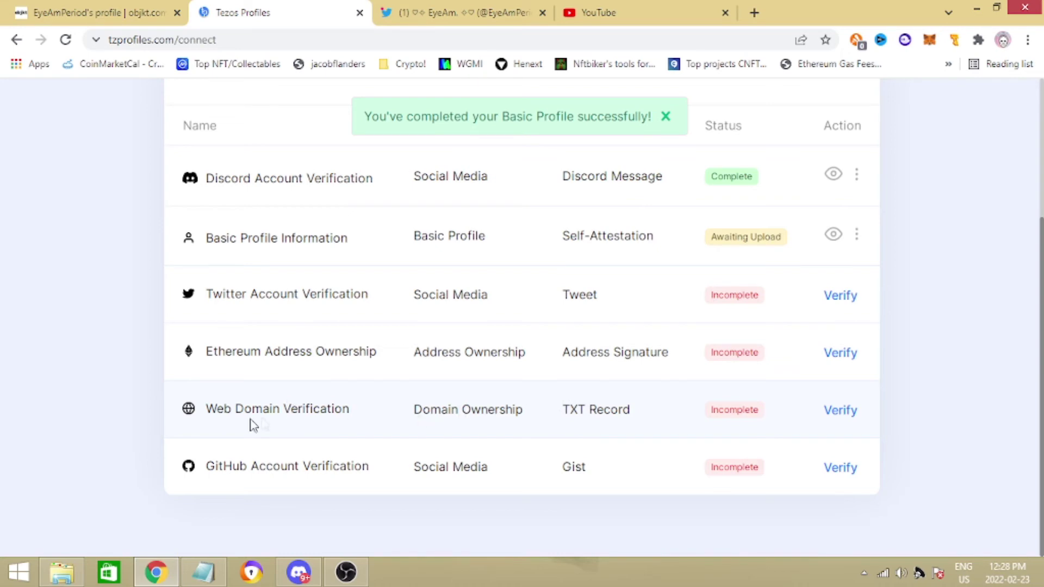
{"action": "scroll", "coordinate": [711, 367], "scroll_direction": "up", "scroll_amount": 2}
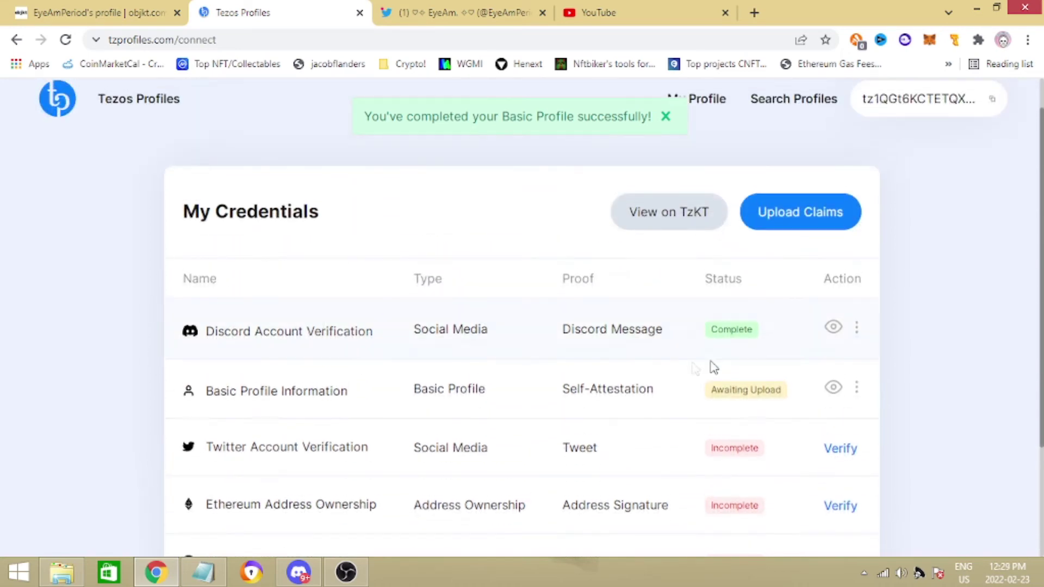
{"action": "scroll", "coordinate": [939, 326], "scroll_direction": "down", "scroll_amount": 1}
{"action": "scroll", "coordinate": [532, 451], "scroll_direction": "up", "scroll_amount": 1}
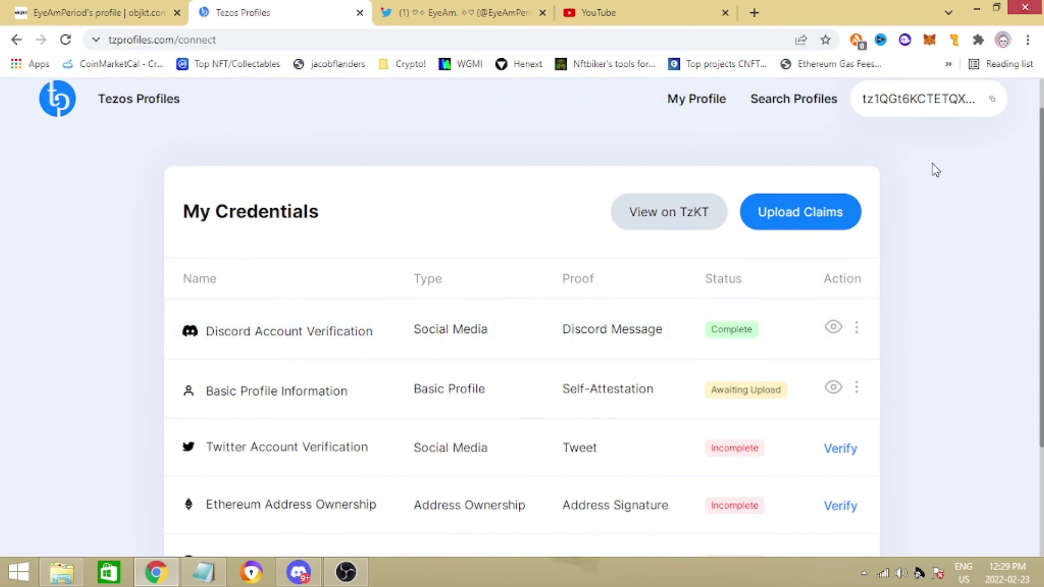
Upload the Basic Profile Information claim, signing and confirming the operation in Temple Wallet
{"action": "left_click", "coordinate": [803, 223]}
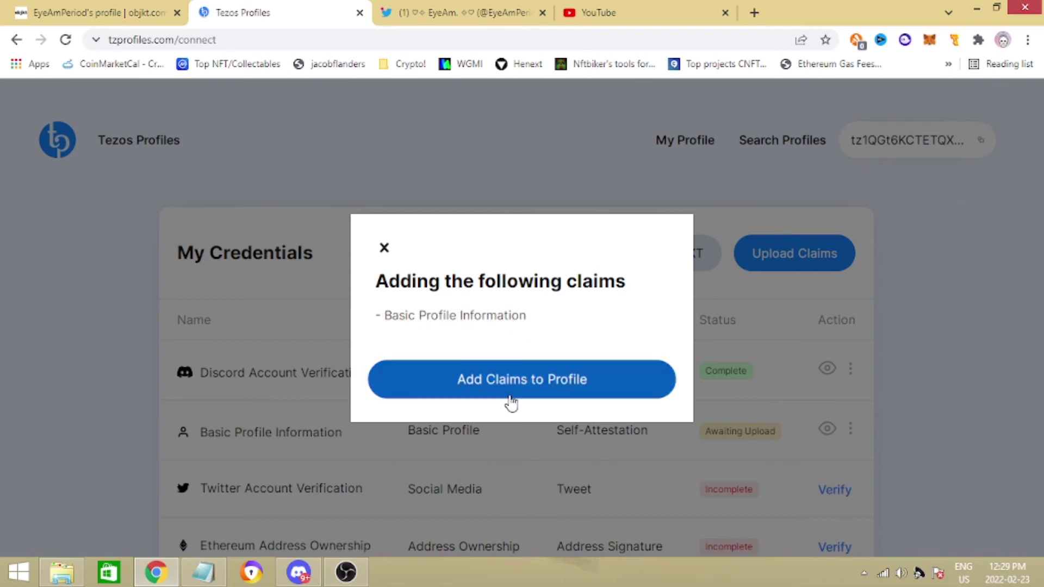
{"action": "left_click", "coordinate": [536, 390]}
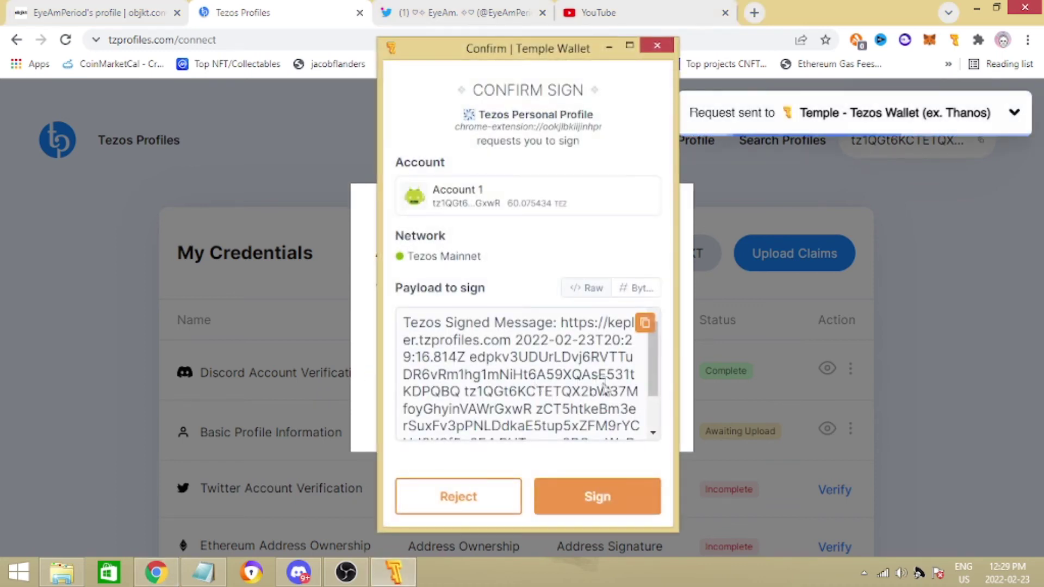
{"action": "left_click", "coordinate": [603, 506]}
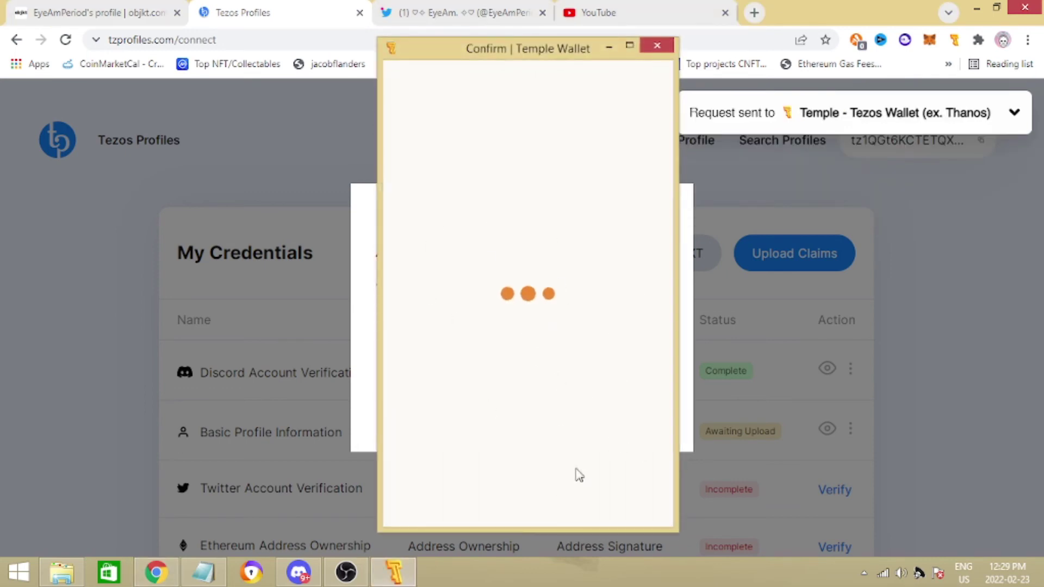
{"action": "left_click_drag", "start_coordinate": [633, 395], "coordinate": [658, 402]}
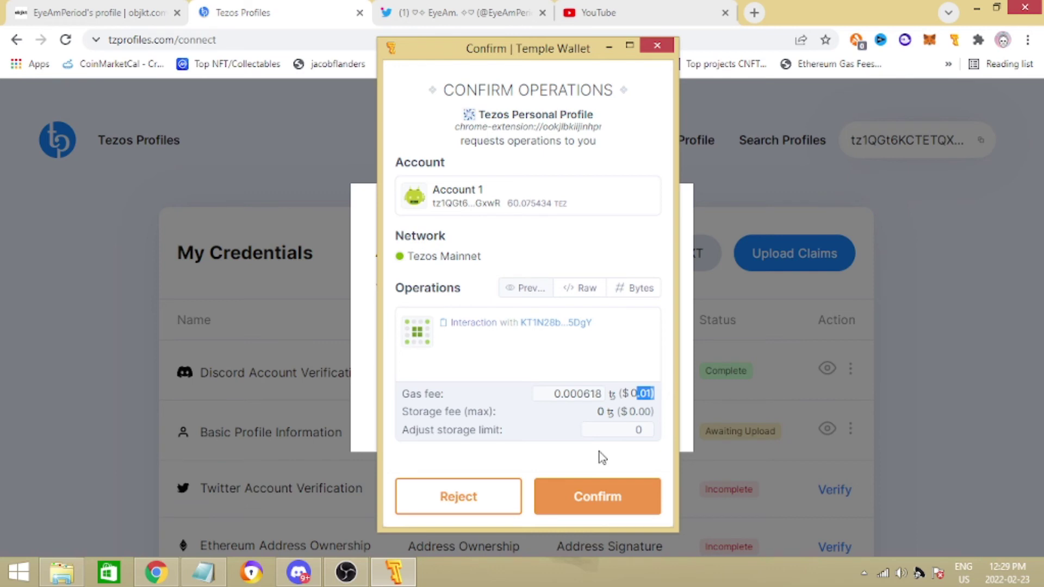
{"action": "left_click", "coordinate": [622, 490]}
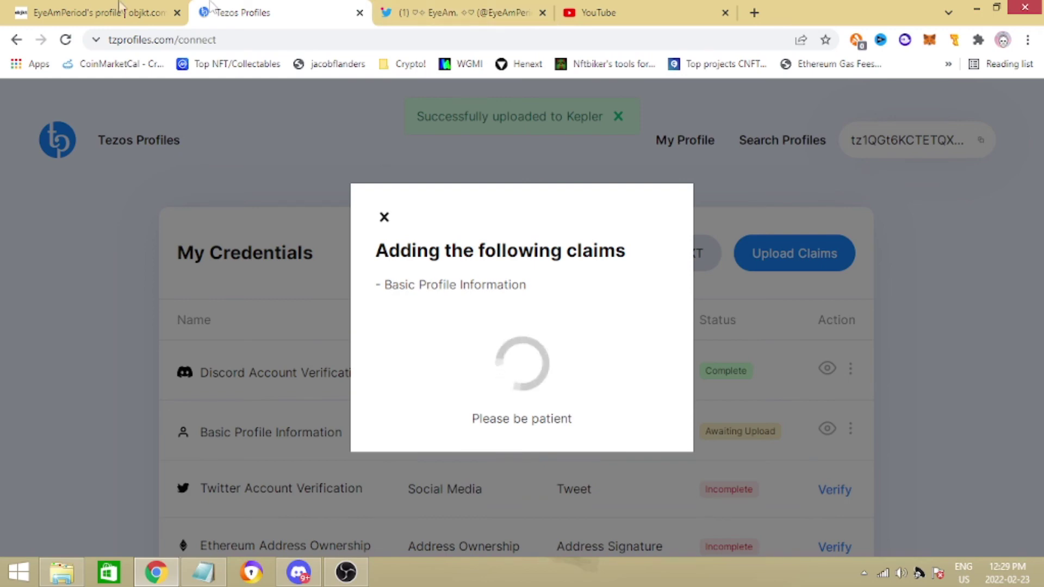
{"action": "left_click", "coordinate": [70, 10]}
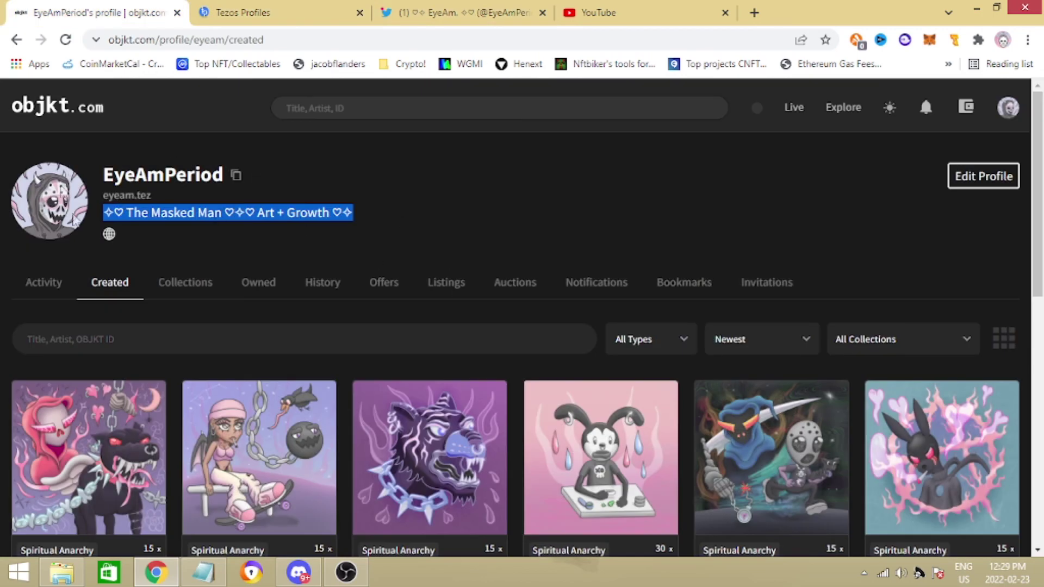
Look over the objkt.com bio and upload progress, then pass through Twitter to YouTube
{"action": "left_click", "coordinate": [420, 218]}
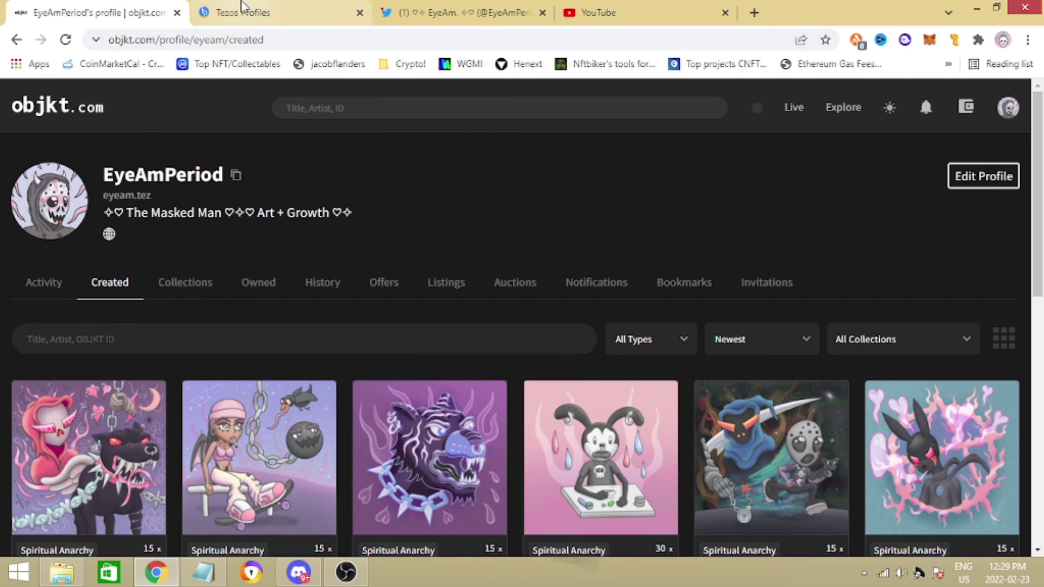
{"action": "left_click", "coordinate": [242, 11]}
{"action": "left_click", "coordinate": [101, 12]}
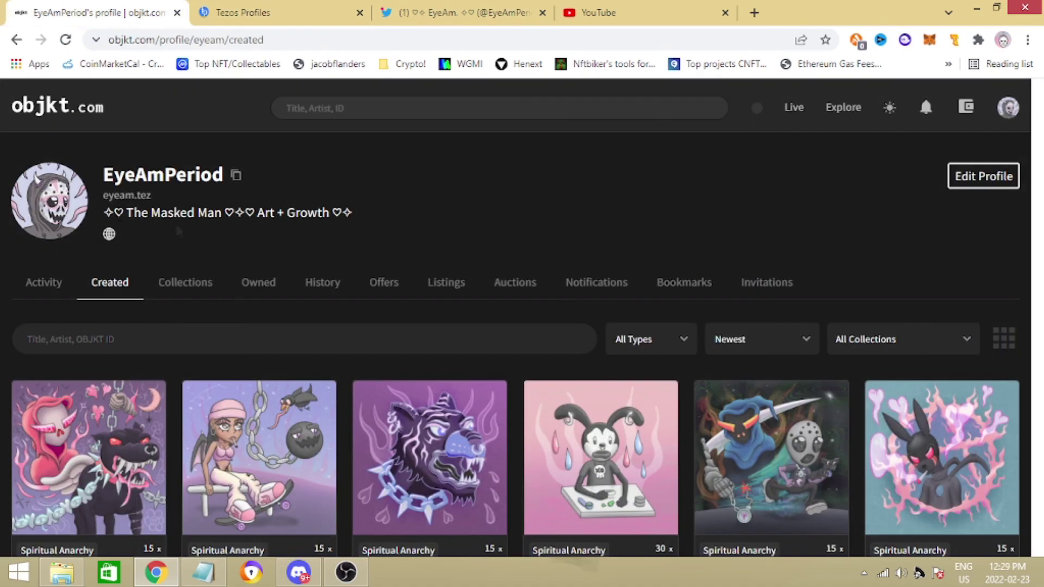
{"action": "left_click", "coordinate": [457, 12]}
{"action": "scroll", "coordinate": [642, 261], "scroll_direction": "down", "scroll_amount": 2}
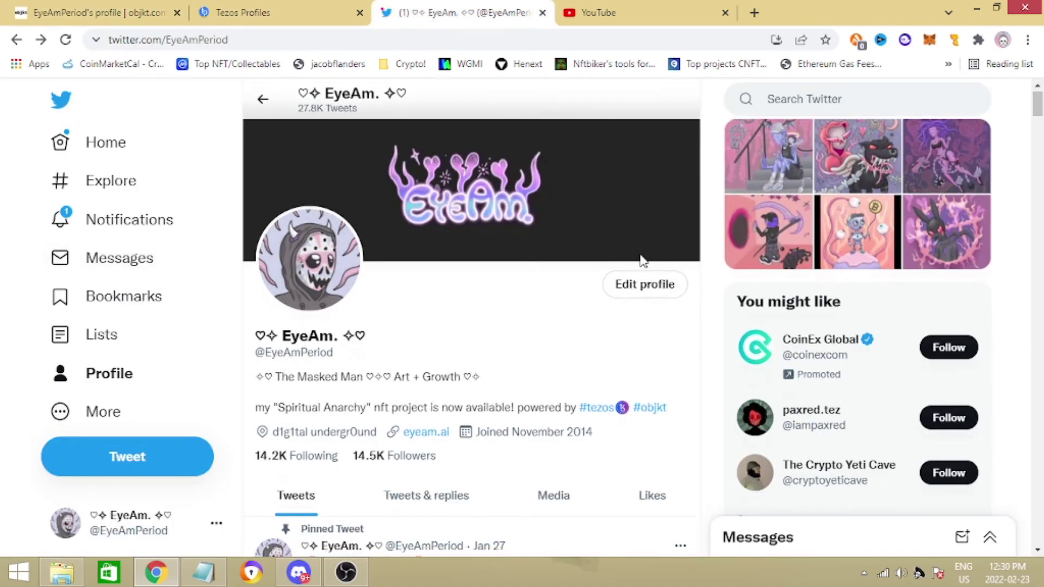
{"action": "scroll", "coordinate": [376, 176], "scroll_direction": "up", "scroll_amount": 1}
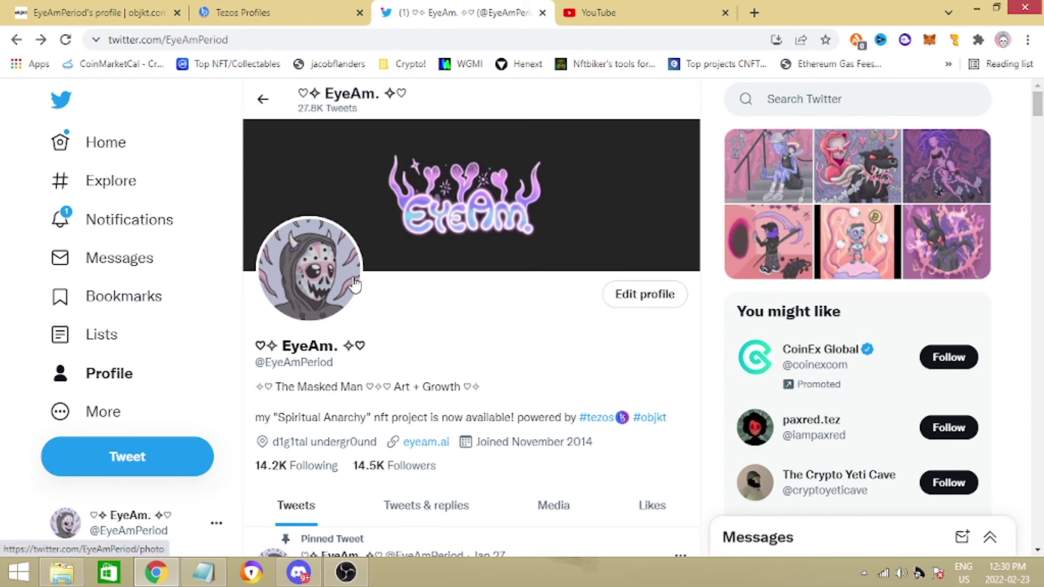
{"action": "left_click", "coordinate": [600, 13]}
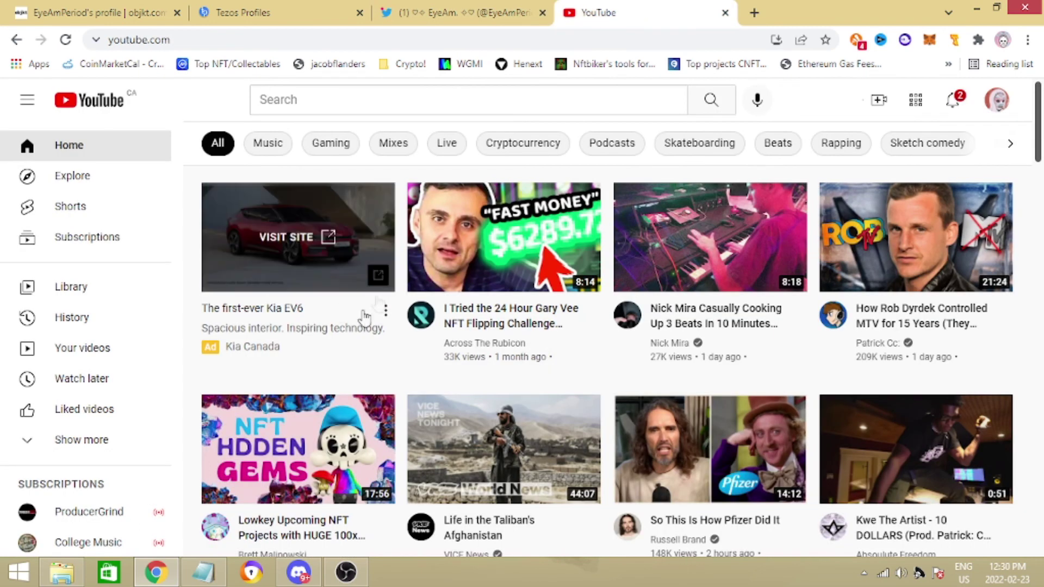
Browse the EyeAm. The Masked Man YouTube channel and notifications, then return to Twitter
{"action": "left_click", "coordinate": [994, 103]}
{"action": "left_click", "coordinate": [861, 167]}
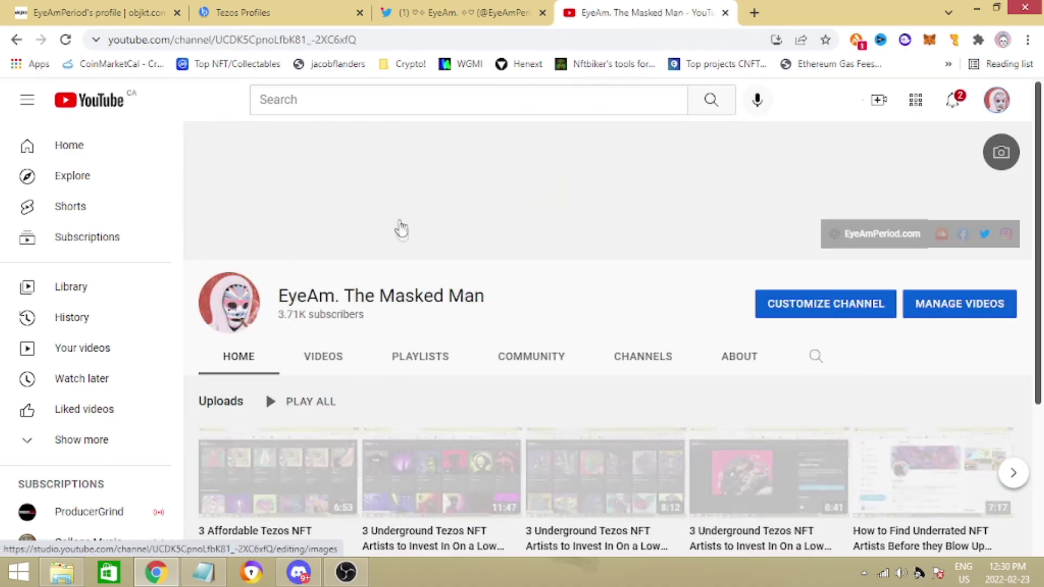
{"action": "scroll", "coordinate": [401, 228], "scroll_direction": "down", "scroll_amount": 2}
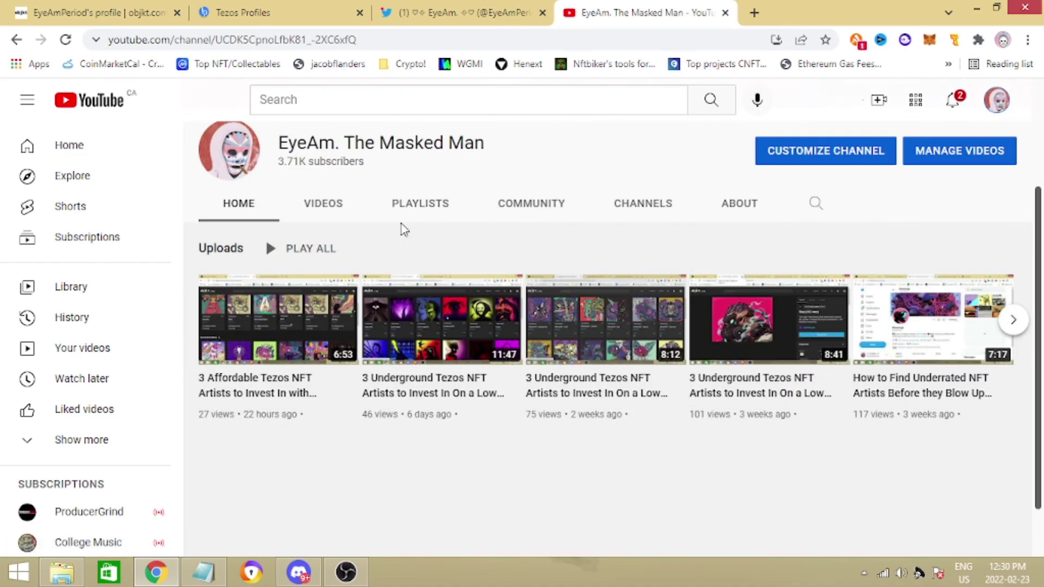
{"action": "scroll", "coordinate": [425, 239], "scroll_direction": "up", "scroll_amount": 1}
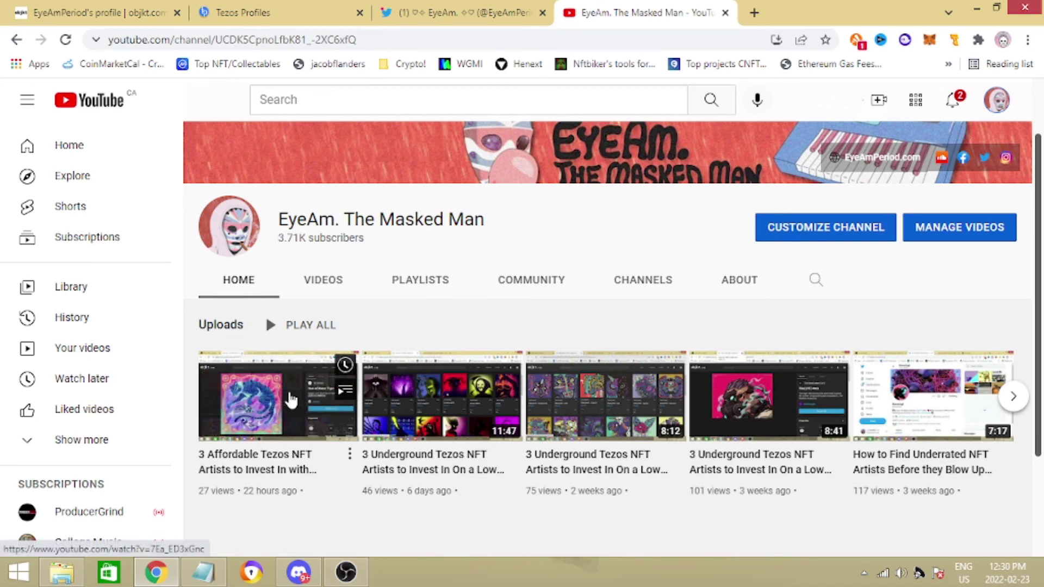
{"action": "mouse_move", "coordinate": [278, 319]}
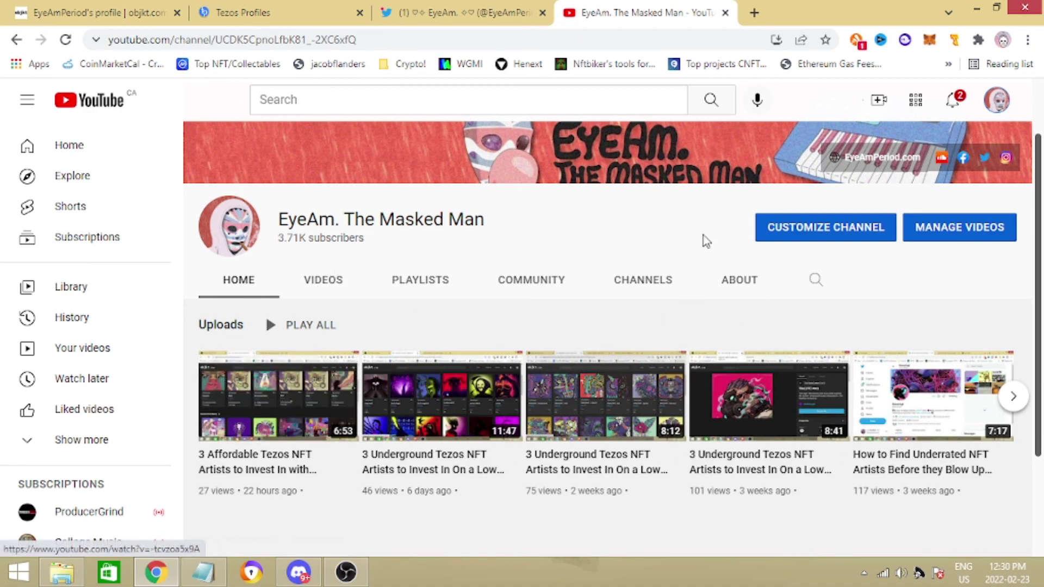
{"action": "scroll", "coordinate": [620, 351], "scroll_direction": "down", "scroll_amount": 1}
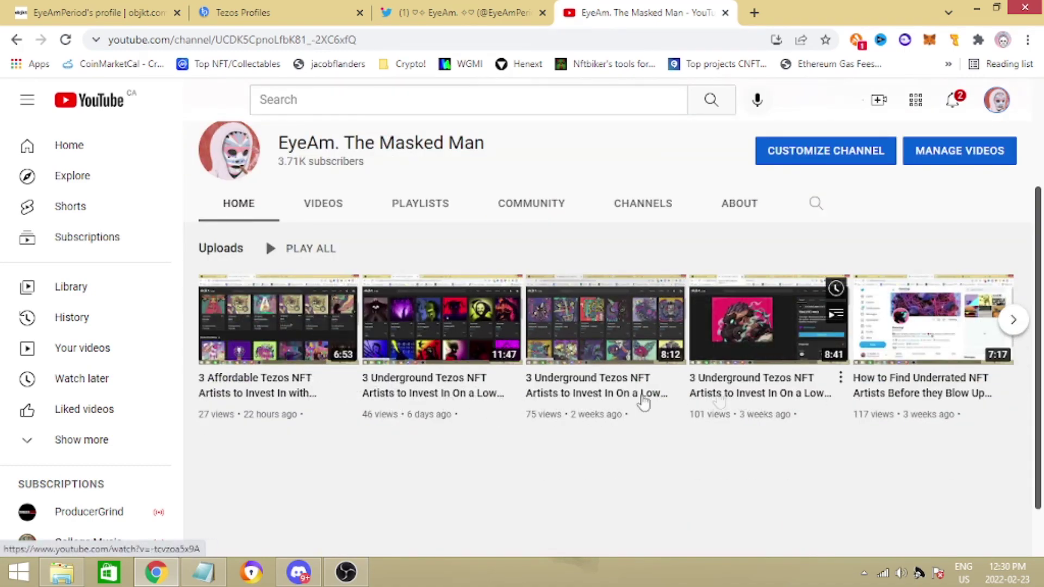
{"action": "mouse_move", "coordinate": [577, 387]}
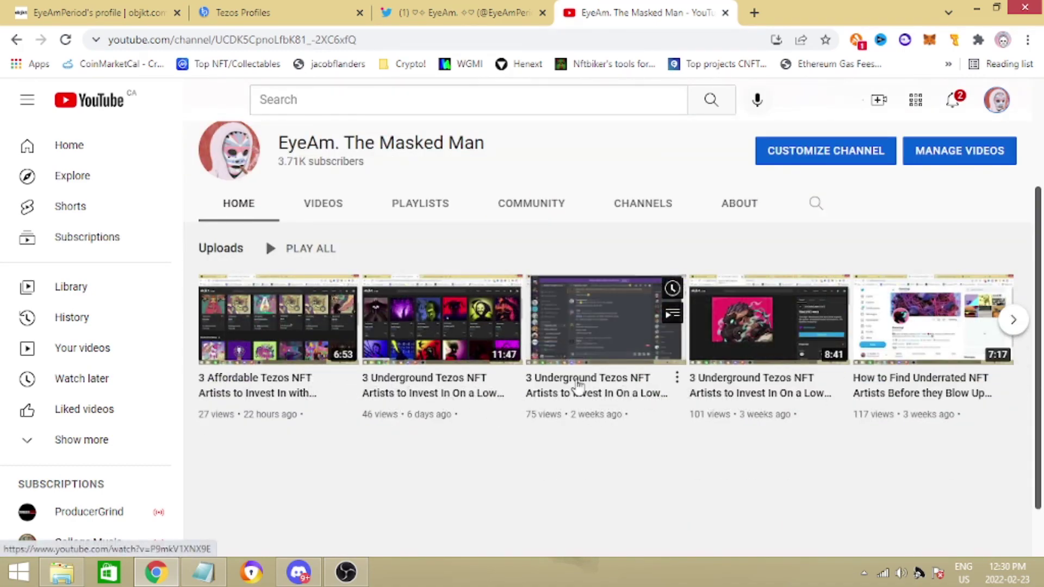
{"action": "scroll", "coordinate": [425, 262], "scroll_direction": "up", "scroll_amount": 2}
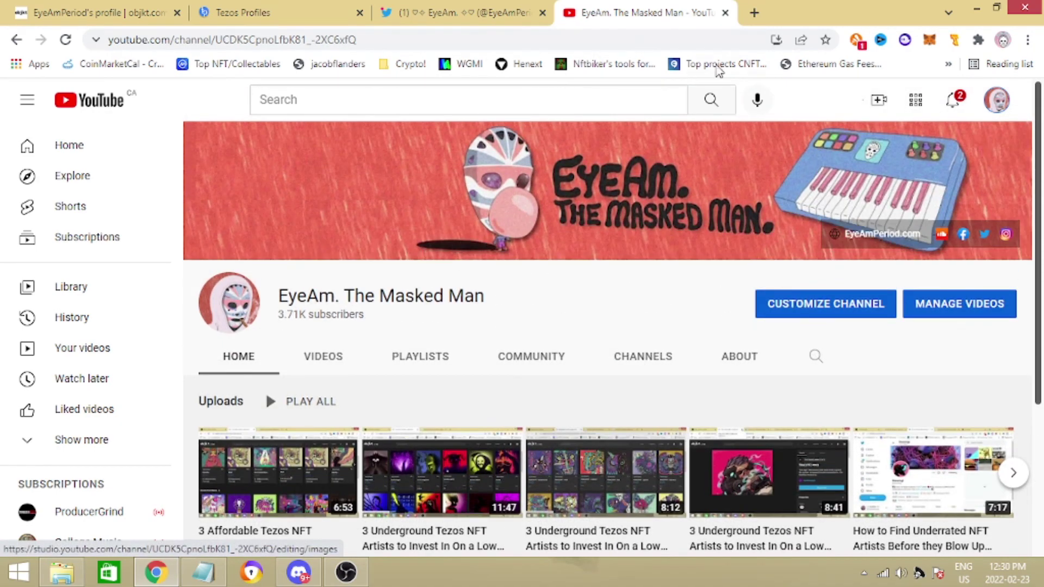
{"action": "left_click", "coordinate": [953, 100]}
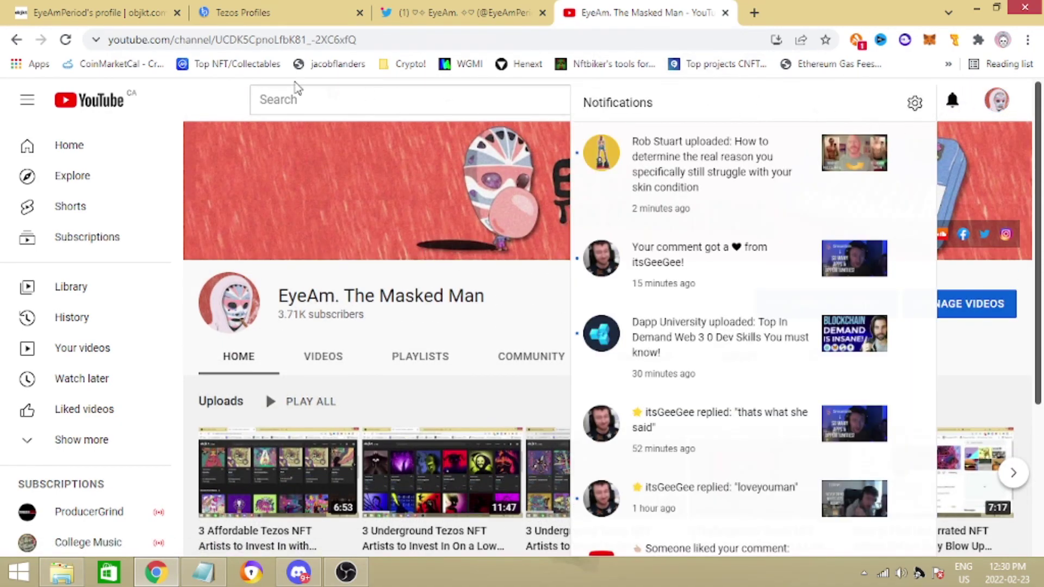
{"action": "left_click", "coordinate": [183, 92]}
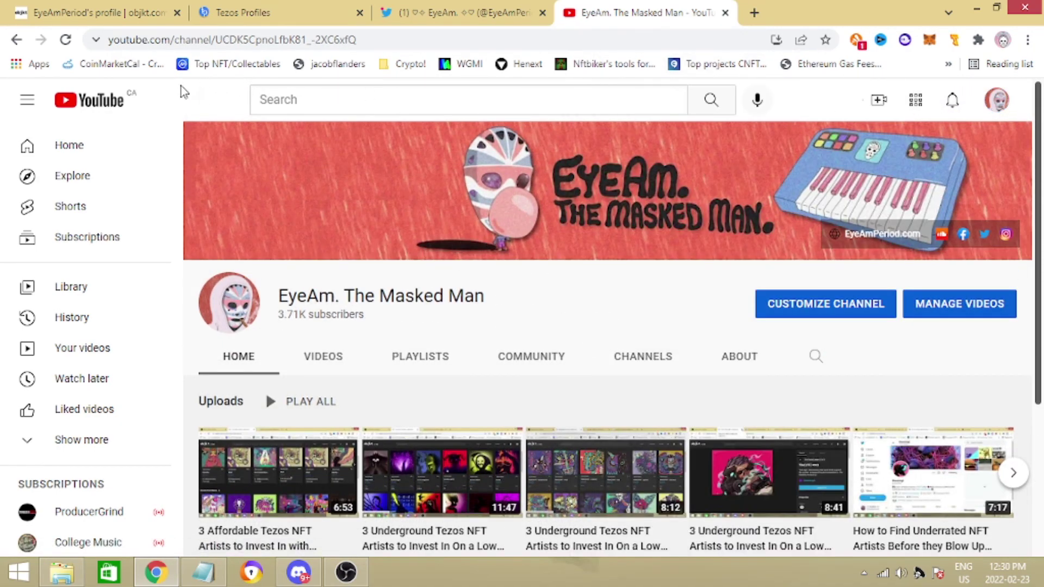
{"action": "left_click", "coordinate": [458, 13]}
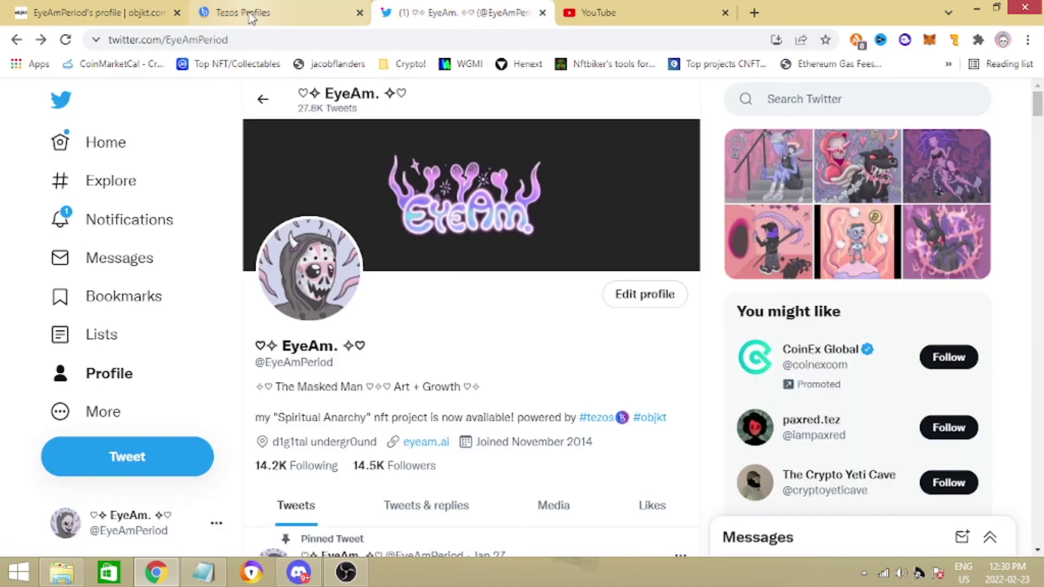